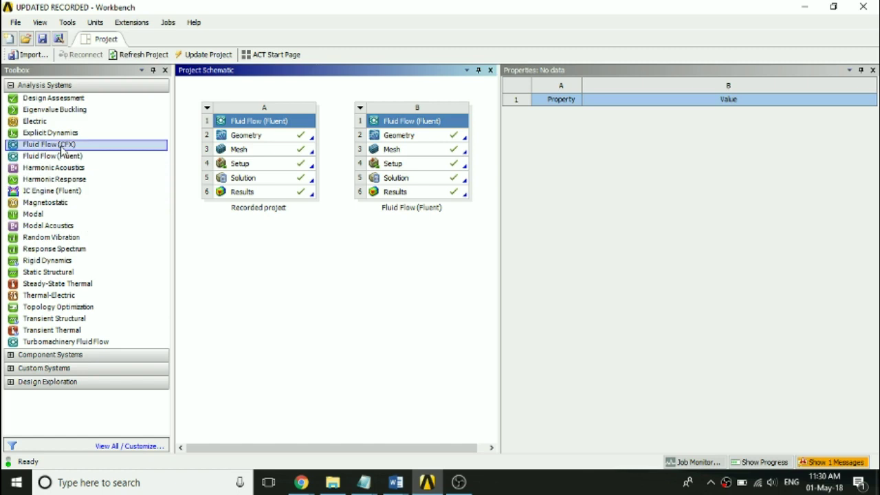
Add a new standalone Fluid Flow (Fluent) system to the project schematic and open its geometry for editing in SpaceClaim.
left_click_drag(50, 155, 81, 168)
double_click(71, 155)
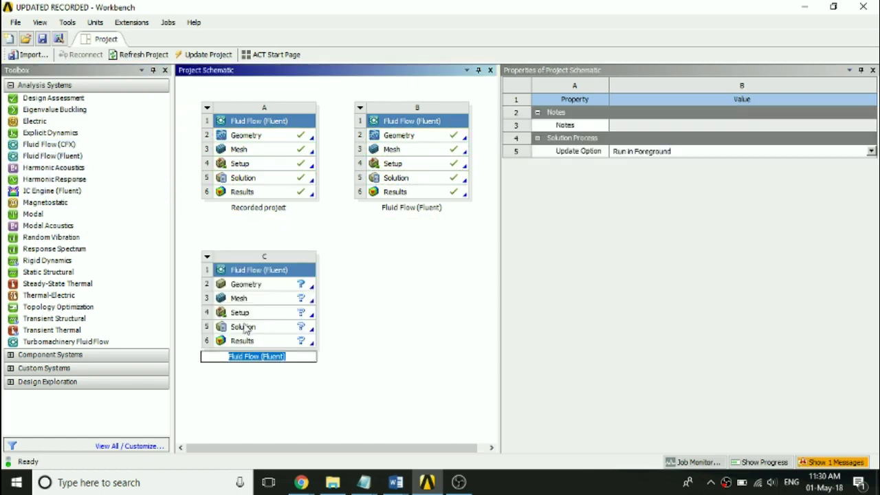
double_click(249, 289)
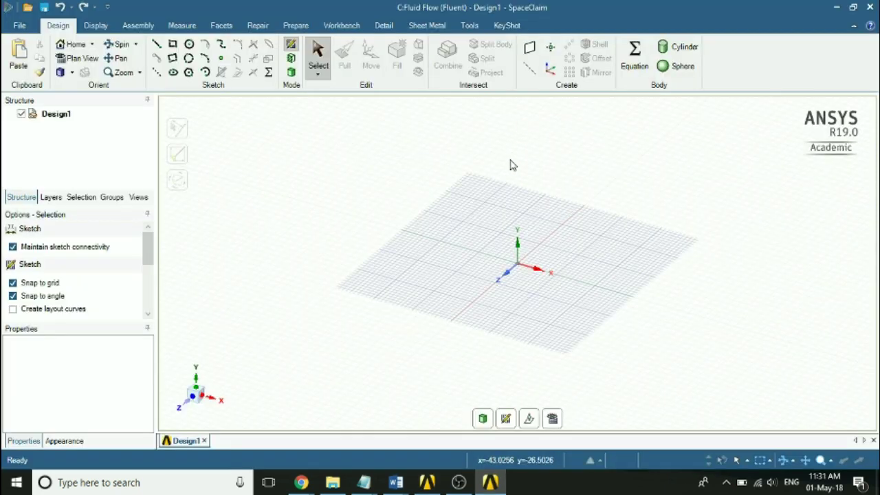
Place the sketch grid on the XY plane and view the plane face-on.
left_click(508, 421)
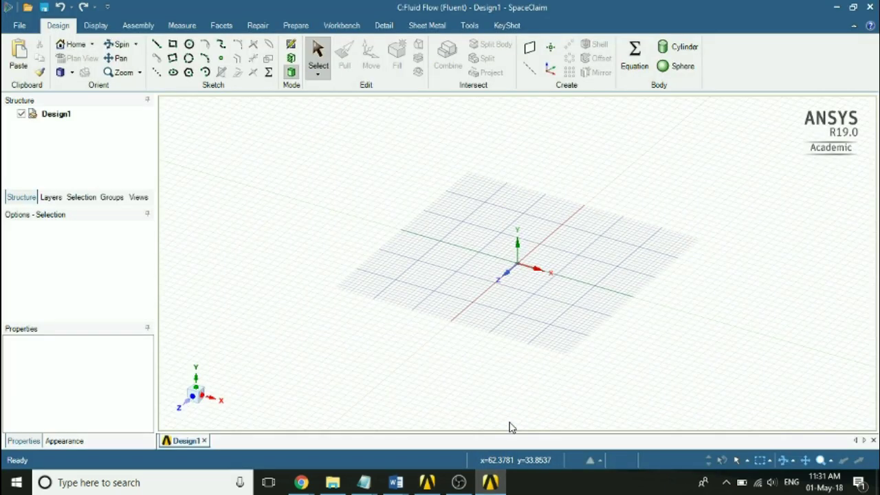
key("k")
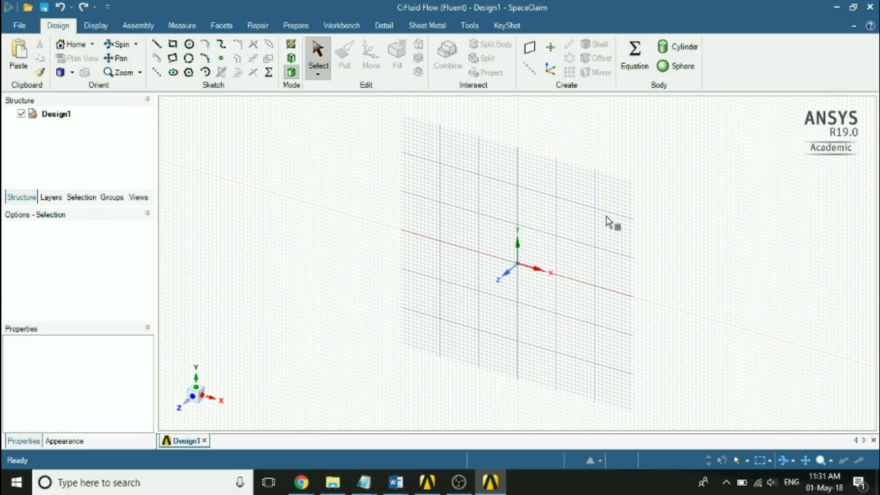
left_click(608, 222)
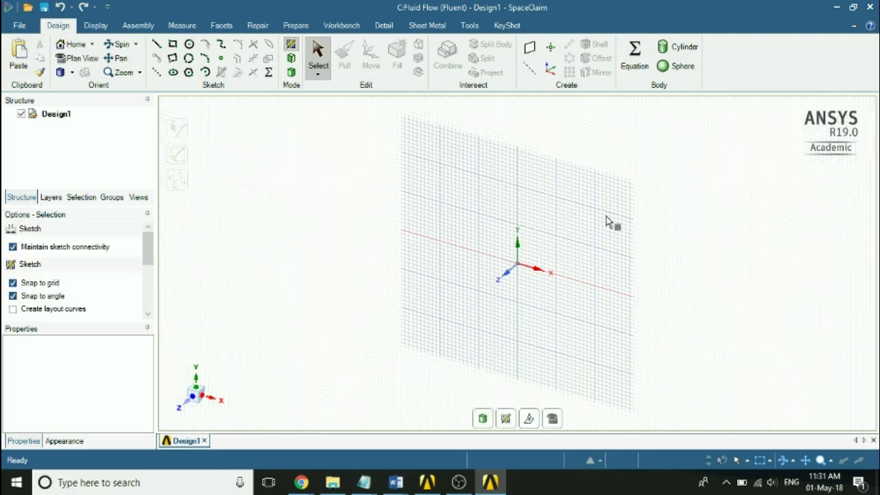
left_click(185, 408)
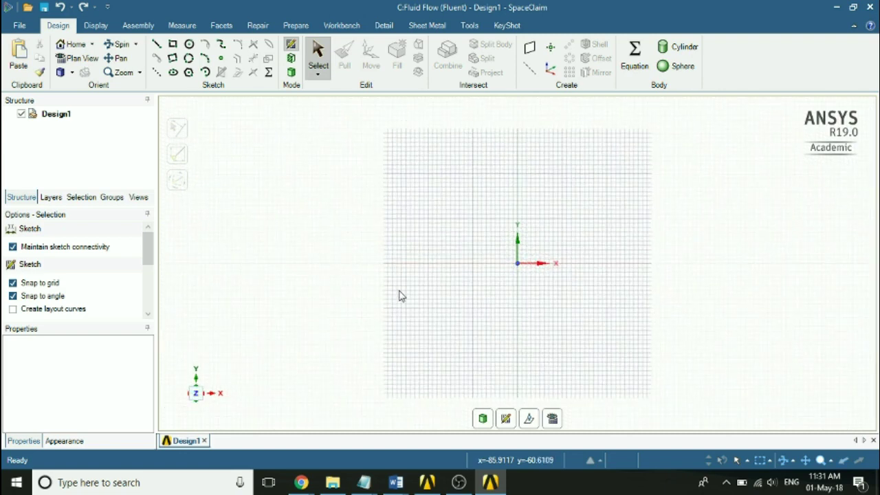
Sketch two vertical lines from the origin, one 200 mm upward and one 200 mm downward.
left_click(157, 43)
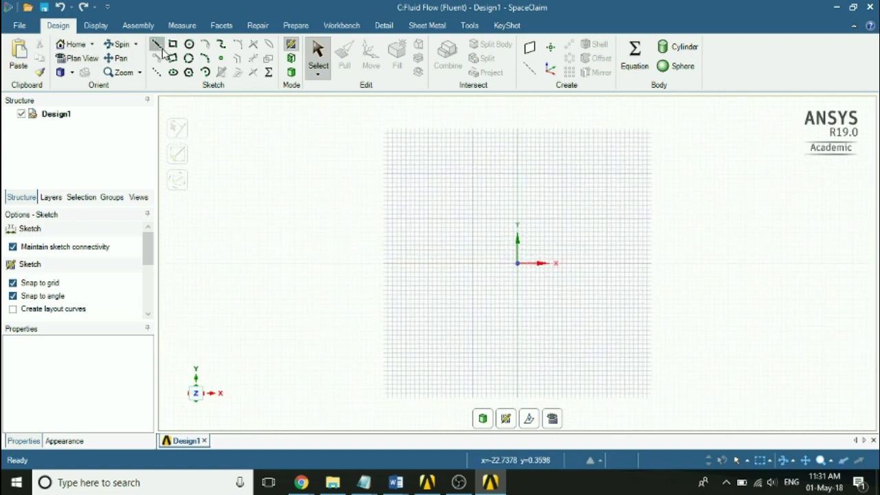
left_click(518, 264)
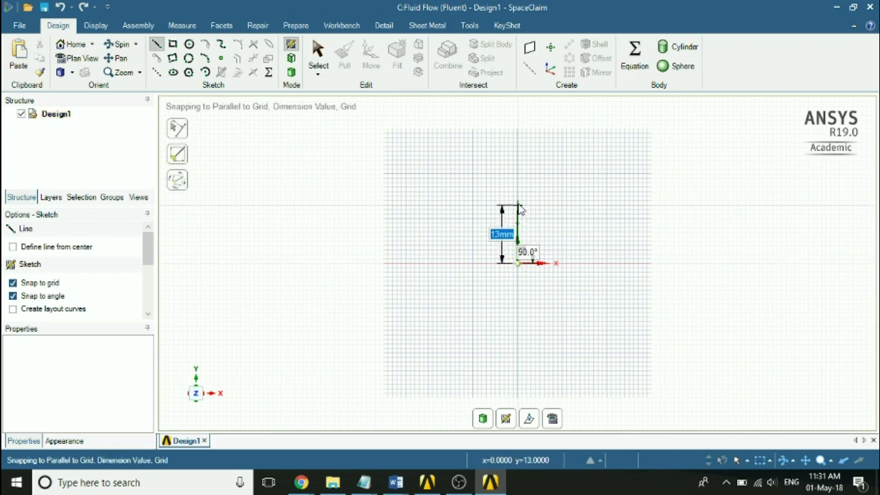
type("20")
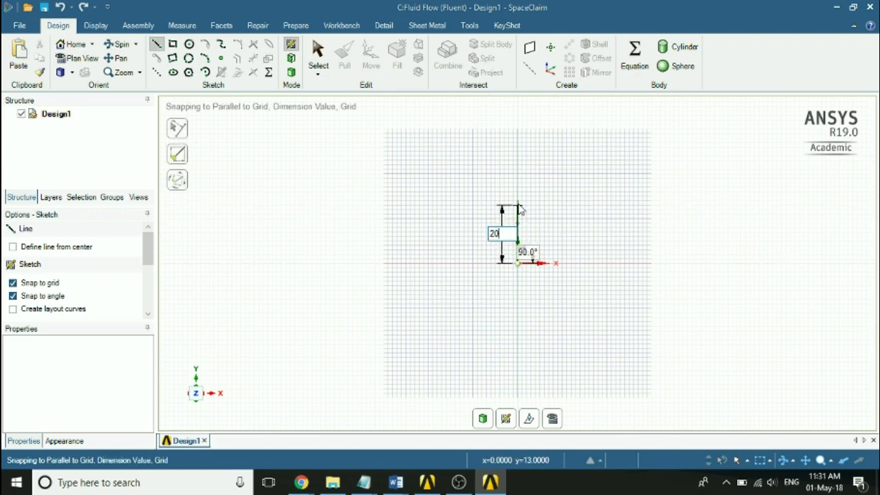
type("0")
key("Return")
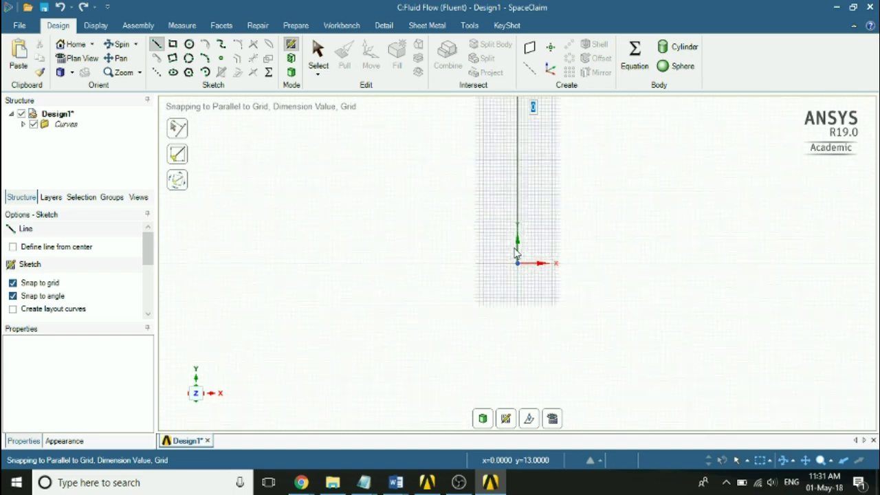
left_click(517, 265)
type("20")
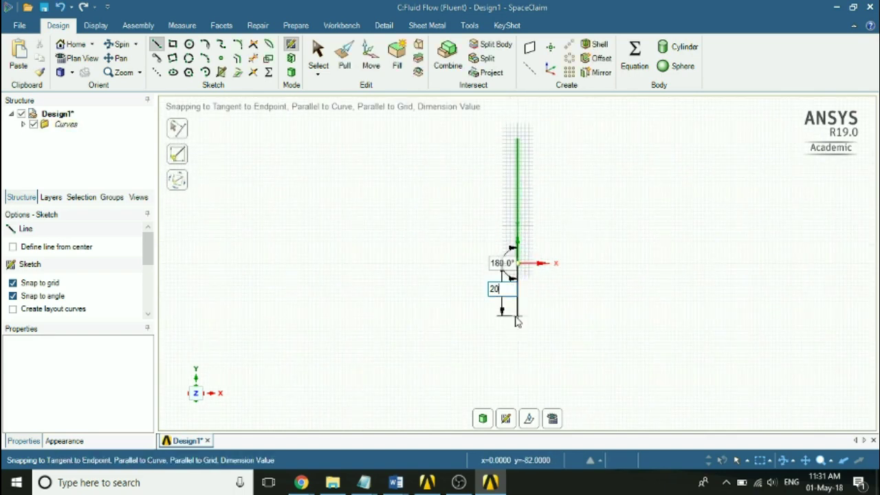
type("0")
key("Return")
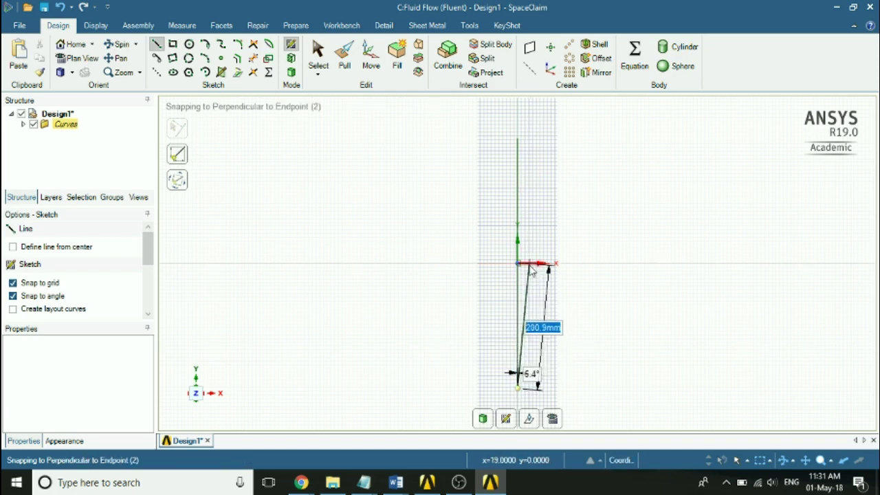
Sketch a 1000 mm horizontal line from the origin along the positive X axis.
left_click(518, 264)
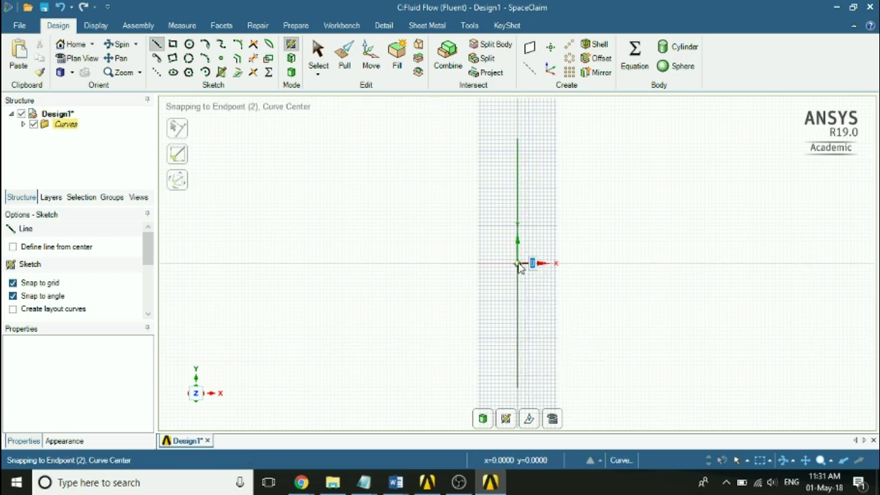
type("1")
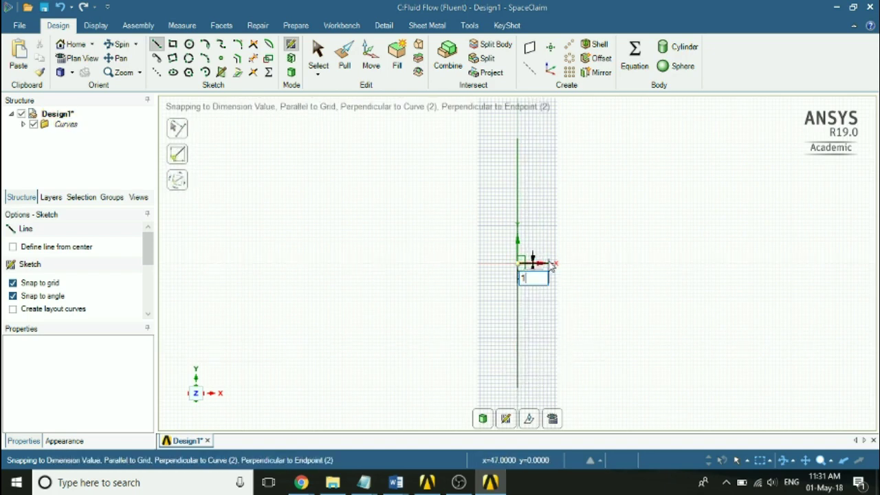
key("Return")
Sketch 200 mm vertical lines upward and downward from the far end of the horizontal line.
scroll(550, 264, "down", 5)
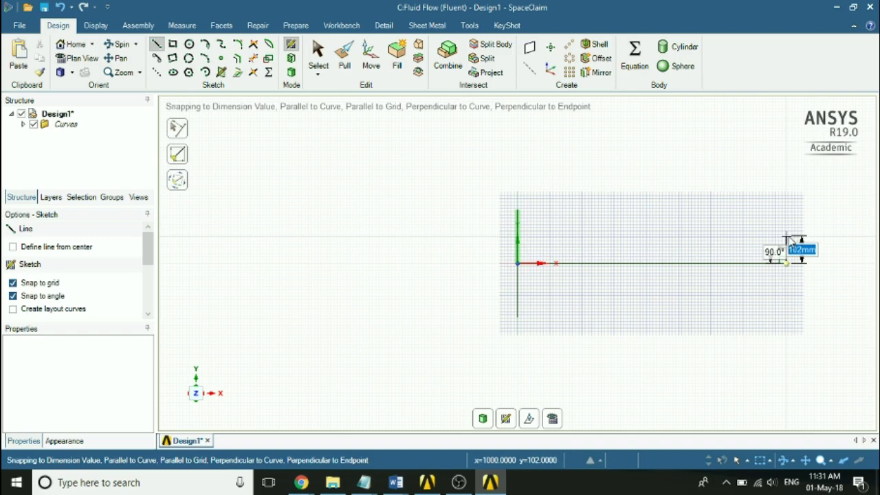
type("200")
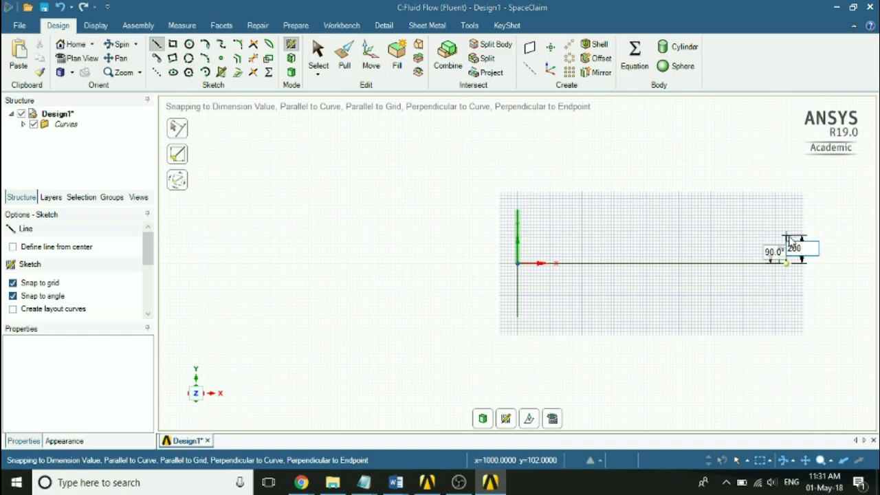
key("Return")
key("Escape")
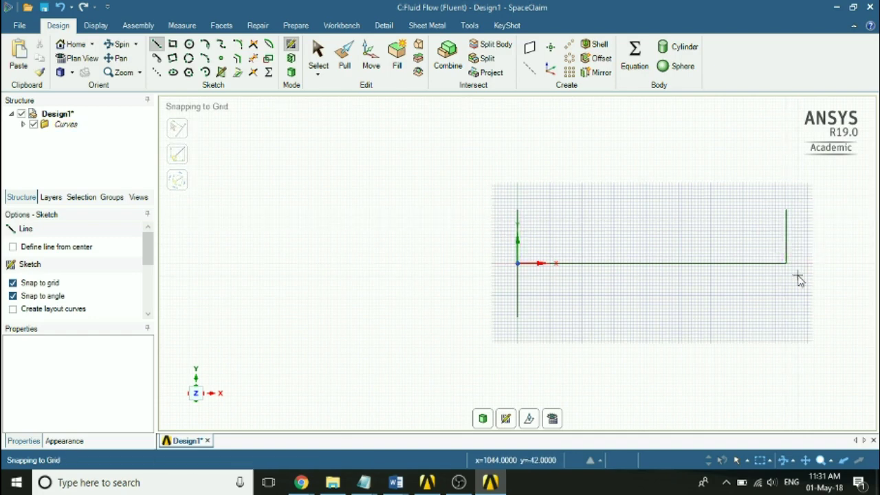
left_click(788, 264)
type("200")
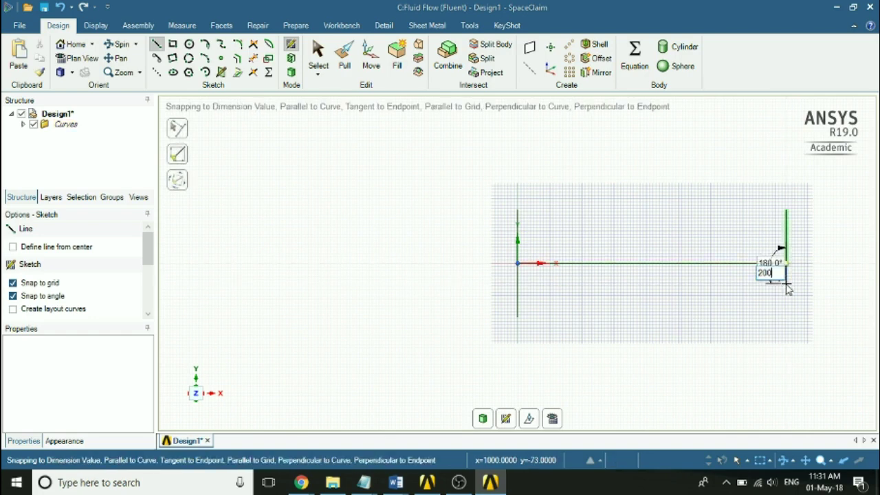
key("Return")
key("Escape")
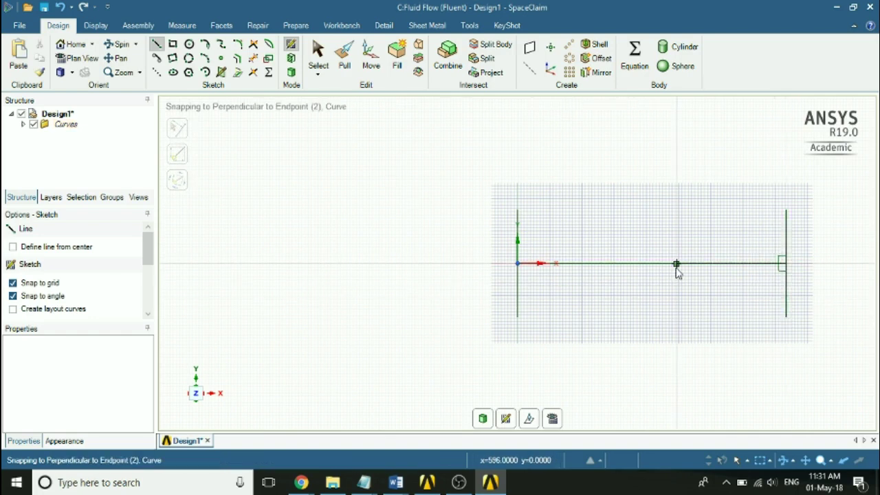
Sketch 50 mm vertical lines upward and downward from the midpoint of the horizontal line to mark the throat.
left_click(652, 264)
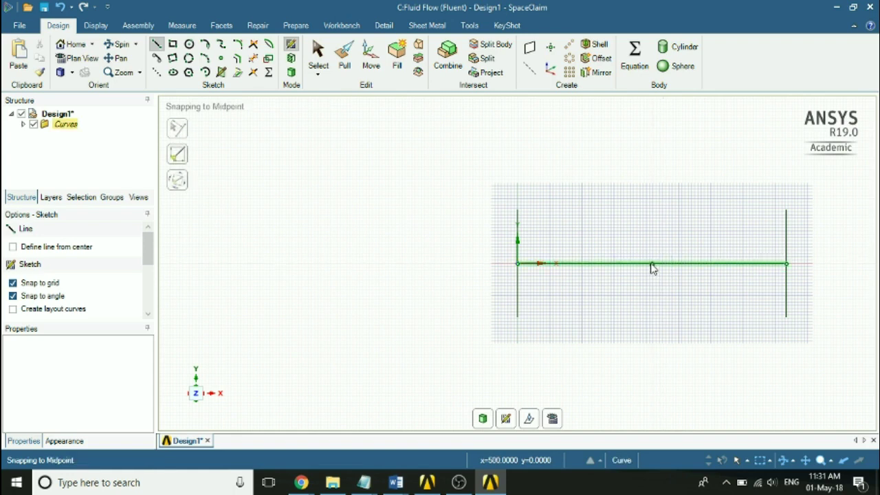
type("50")
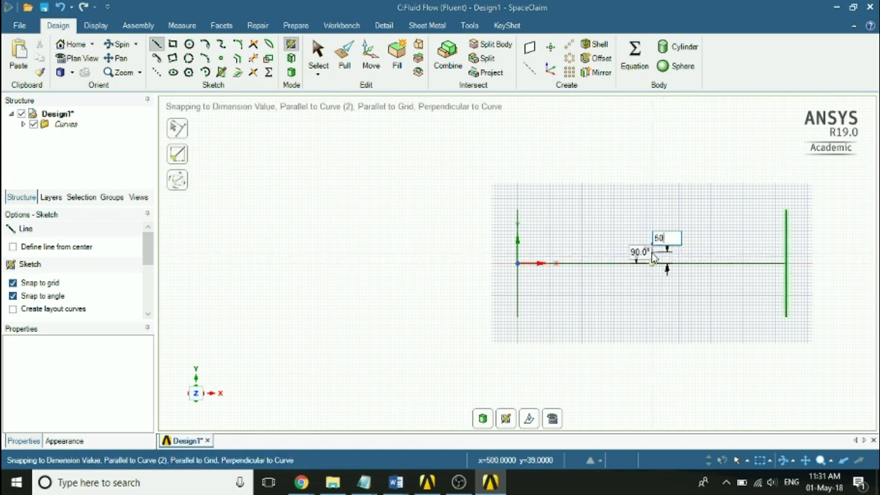
key("Return")
key("Escape")
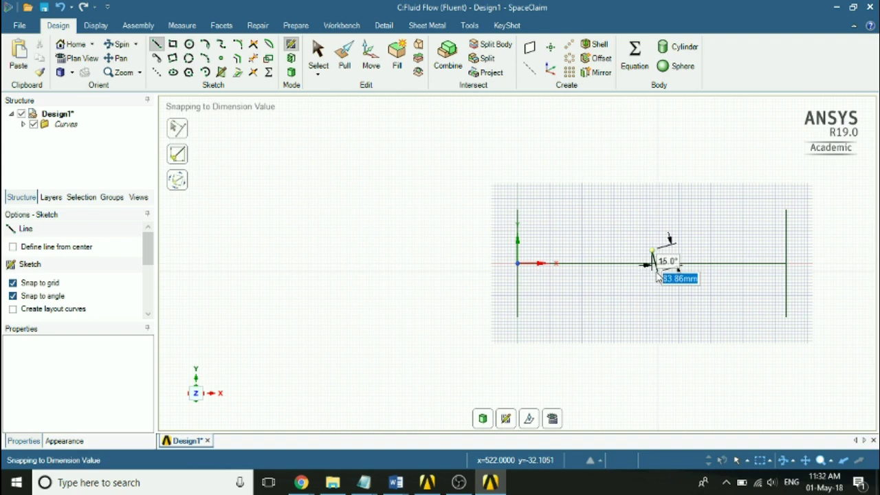
key("Escape")
left_click(652, 264)
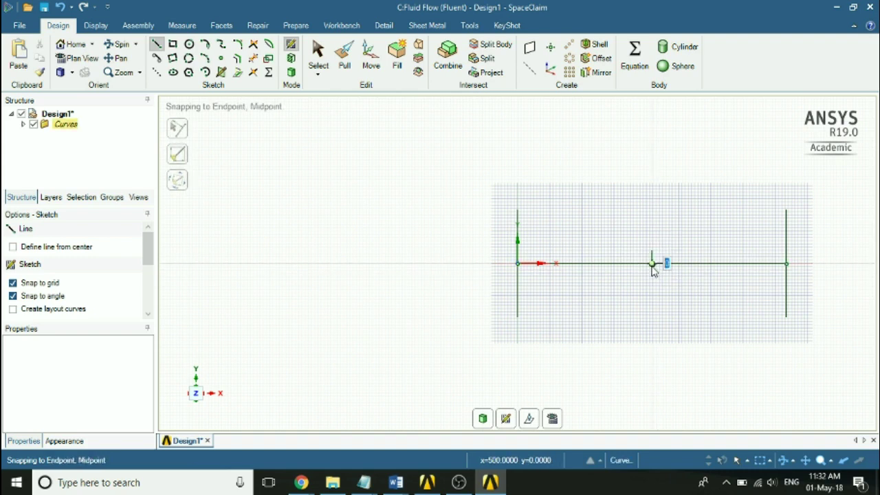
type("50")
key("Return")
key("Escape")
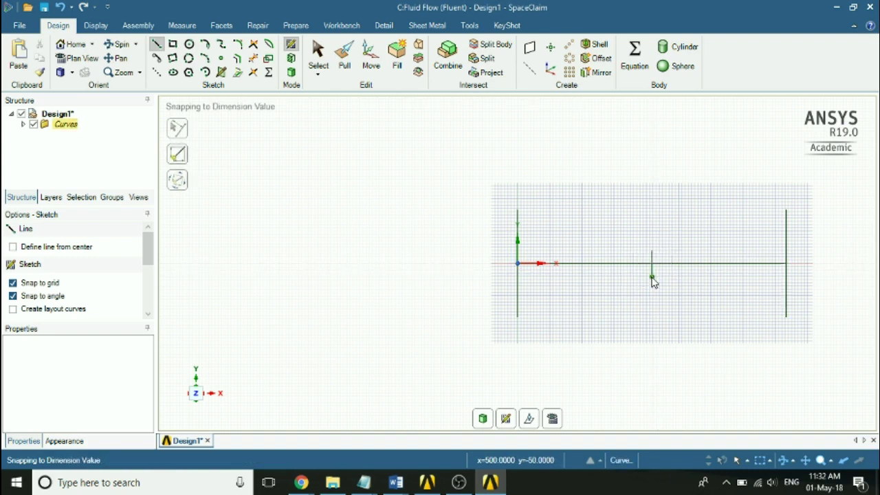
Sketch a three-point arc between the upper ends of the two outer vertical lines, passing through the throat line's upper end.
left_click(205, 58)
left_click(517, 209)
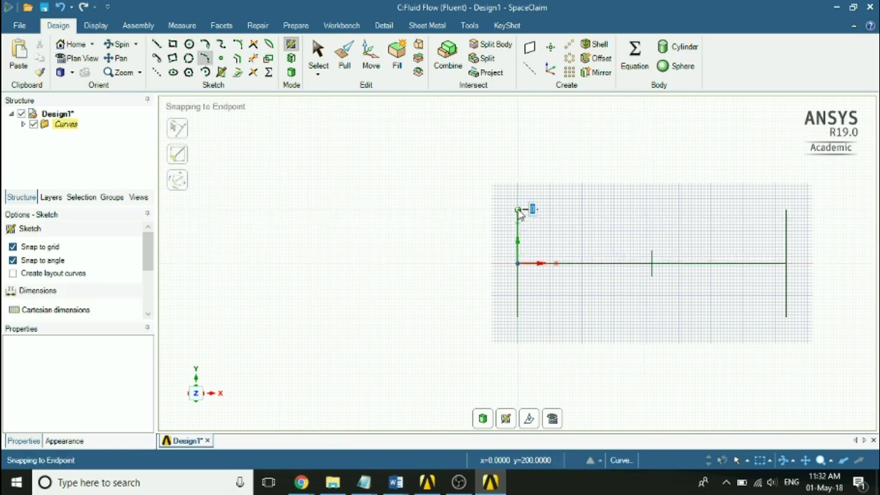
left_click(787, 210)
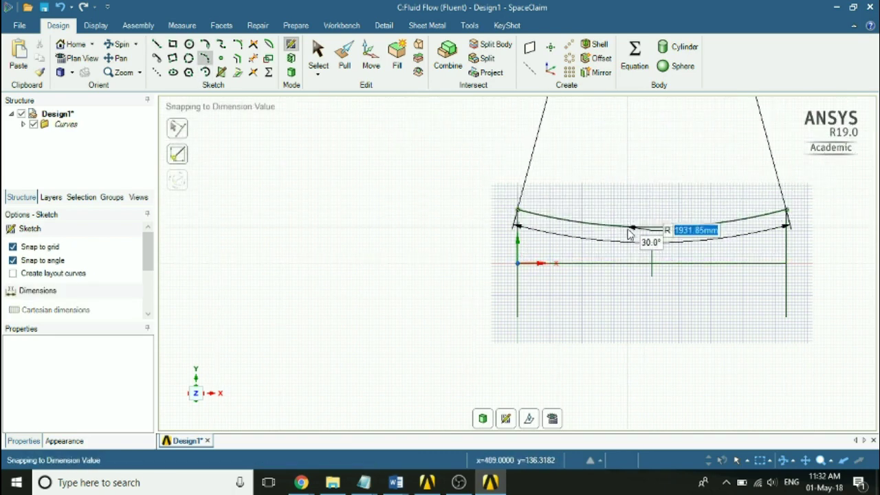
left_click(652, 251)
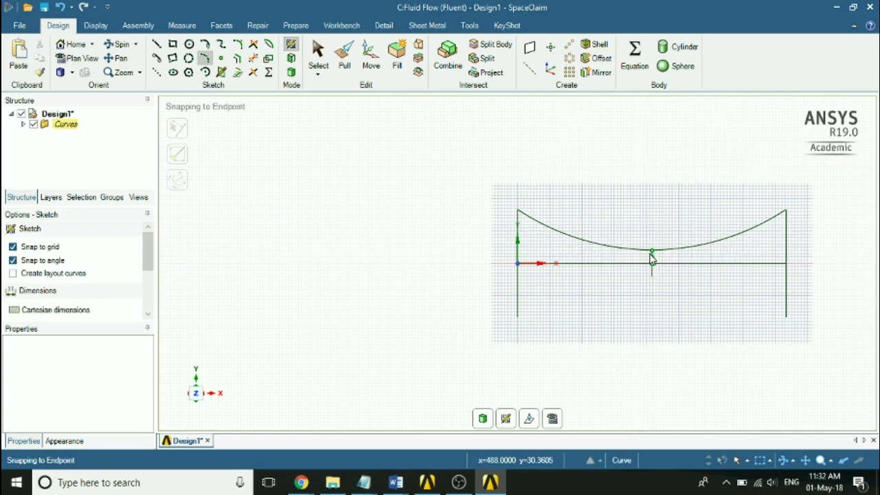
left_click(518, 319)
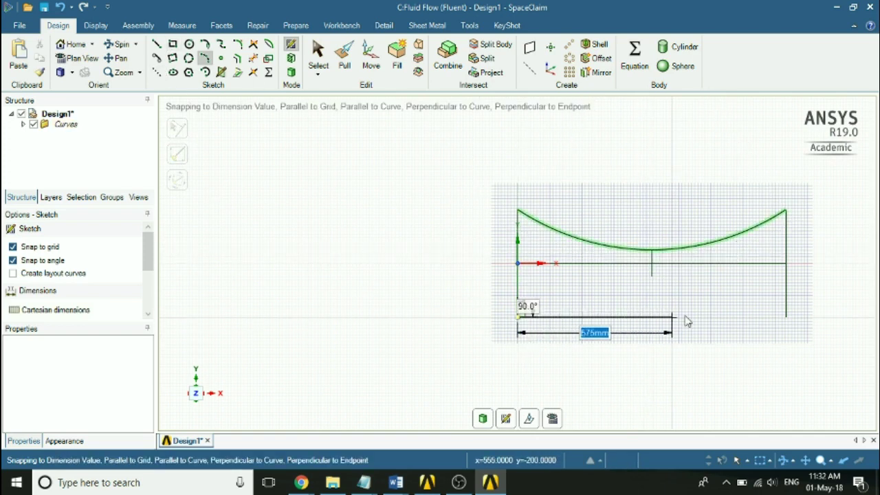
left_click(787, 318)
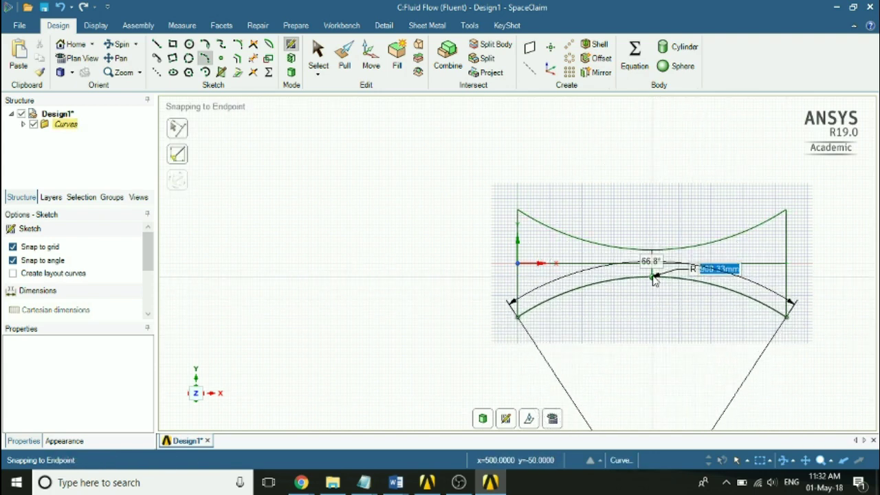
key("Escape")
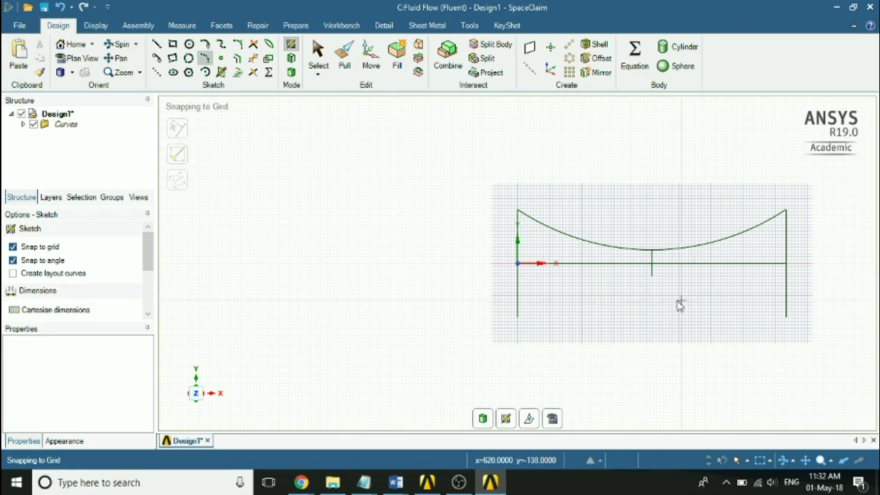
Sketch a three-point arc between the lower ends of the two outer vertical lines, passing through the throat line's lower end.
left_click(519, 317)
left_click(787, 318)
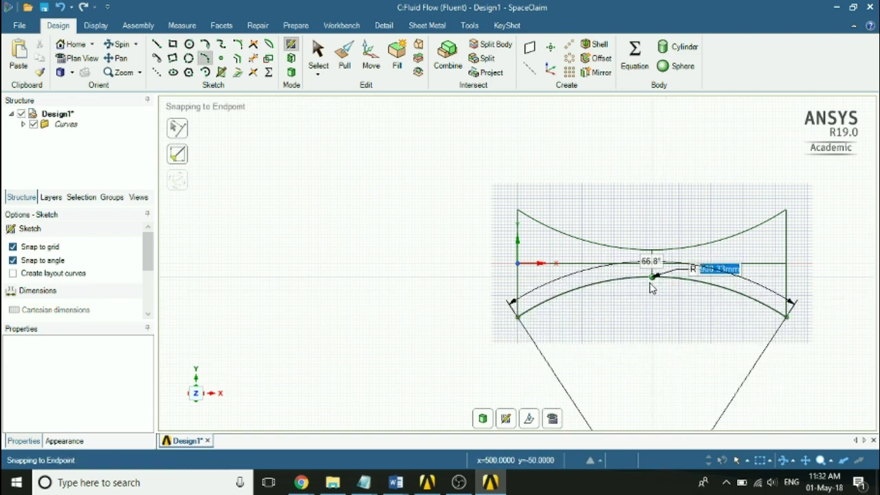
left_click(653, 286)
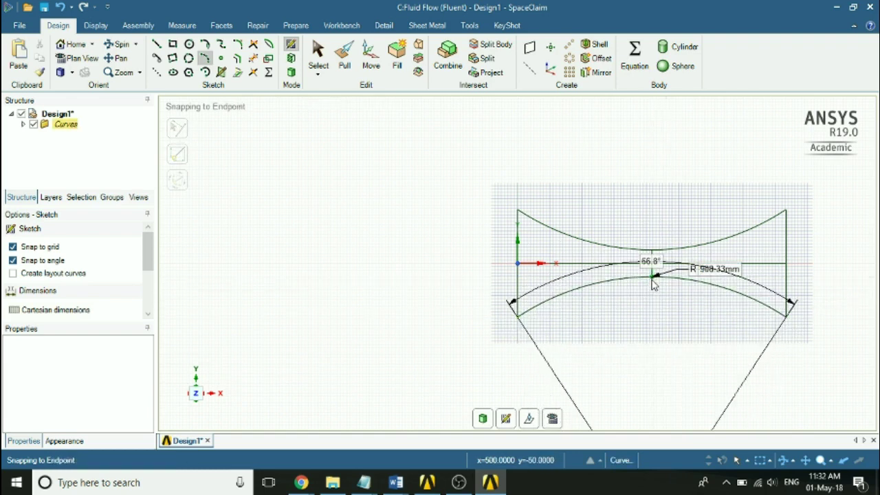
key("Escape")
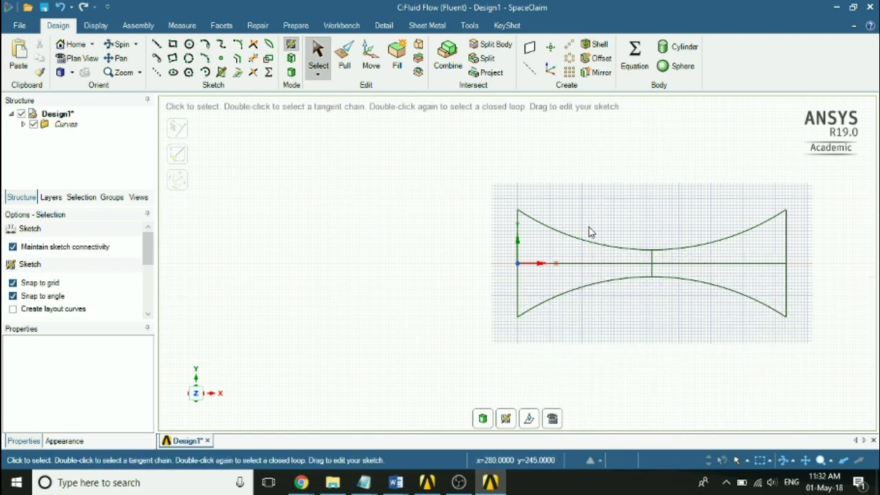
Delete the horizontal centre line and the vertical throat line, leaving only the outer nozzle profile.
left_click(568, 267)
key("Delete")
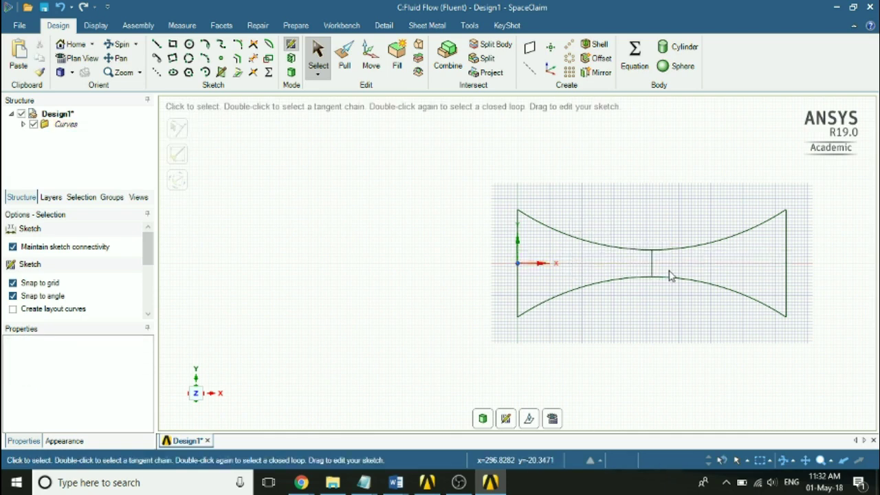
left_click(654, 267)
key("Delete")
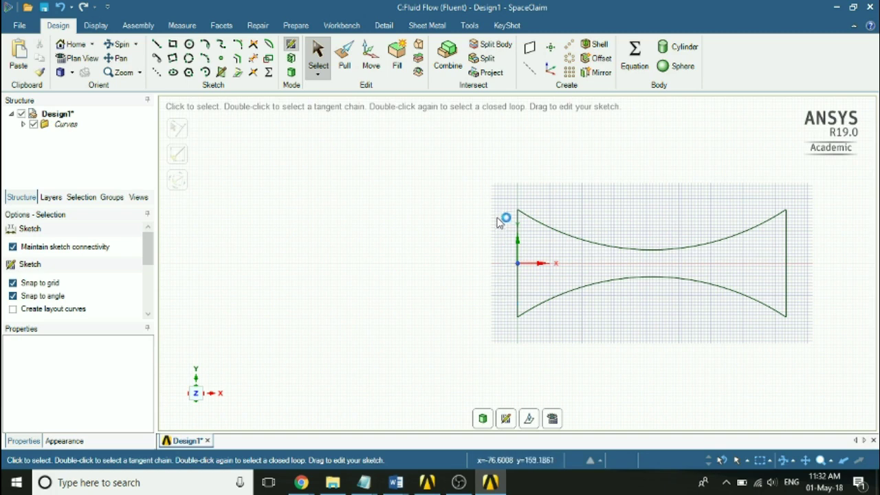
Fill the closed nozzle profile formed by the selected sketch curves to create a planar surface.
mouse_move(500, 200)
left_mouse_down()
mouse_move(656, 326)
mouse_move(800, 329)
left_mouse_up()
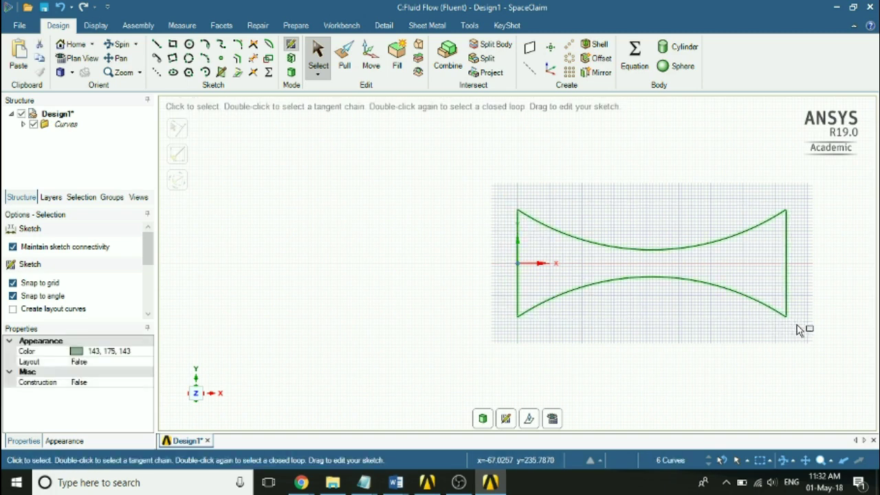
left_click(397, 67)
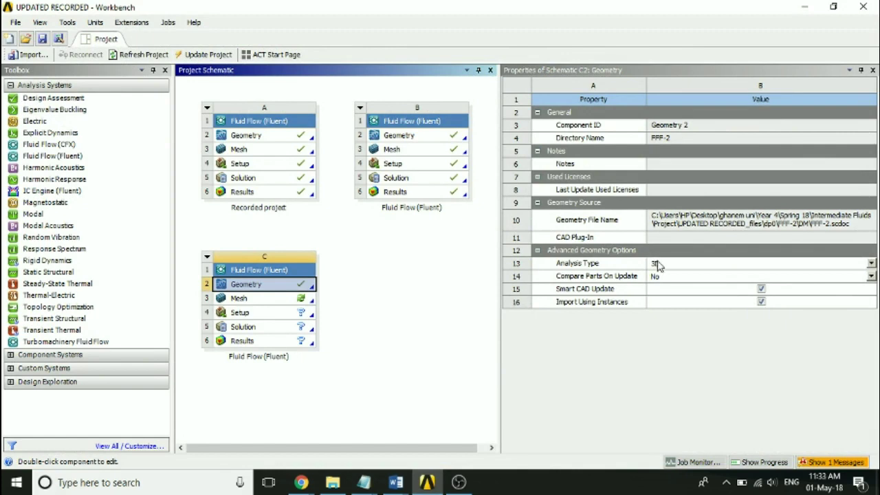
In Workbench, set the analysis type of system C's geometry to 2D and open that system's mesh for editing.
left_click(657, 265)
left_click(654, 284)
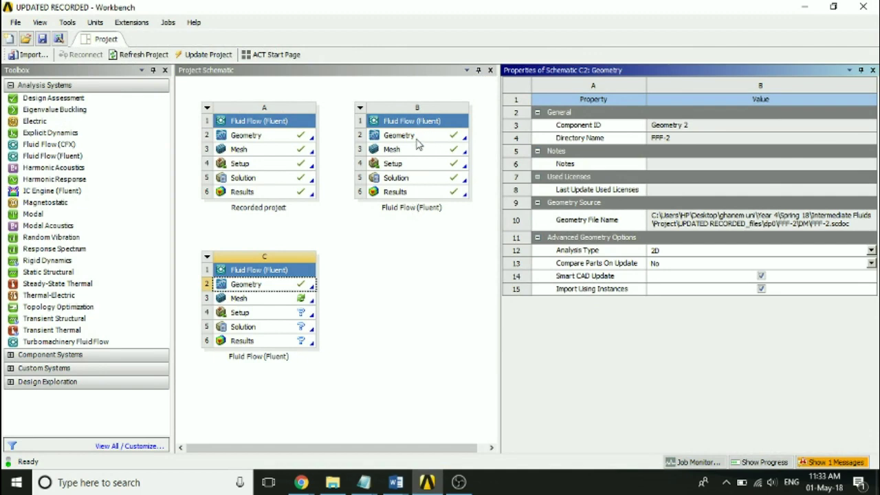
double_click(241, 301)
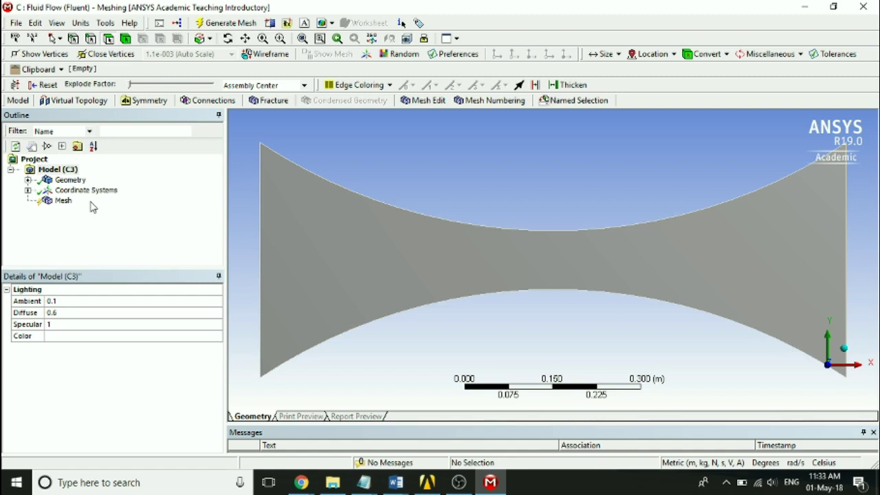
Add a Face Meshing control to the mesh and scope it to the nozzle face.
left_click(63, 201)
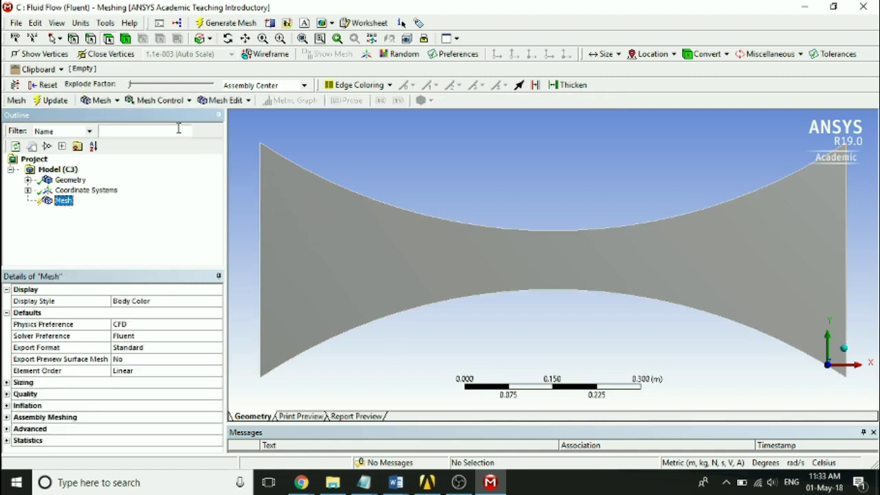
left_click(171, 100)
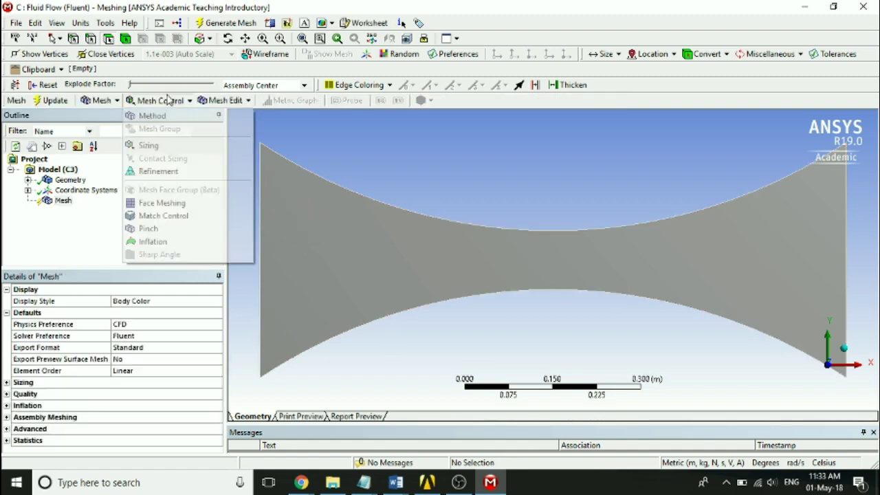
left_click(162, 203)
left_click(361, 238)
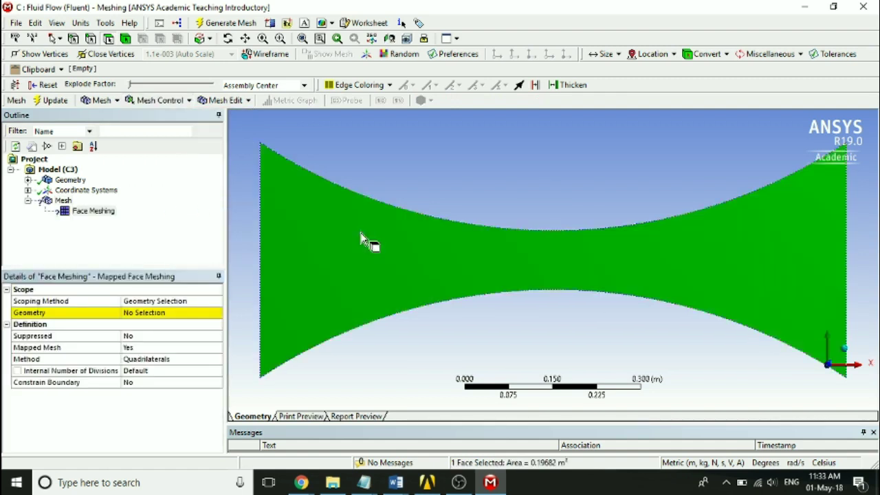
left_click(179, 316)
left_click(160, 316)
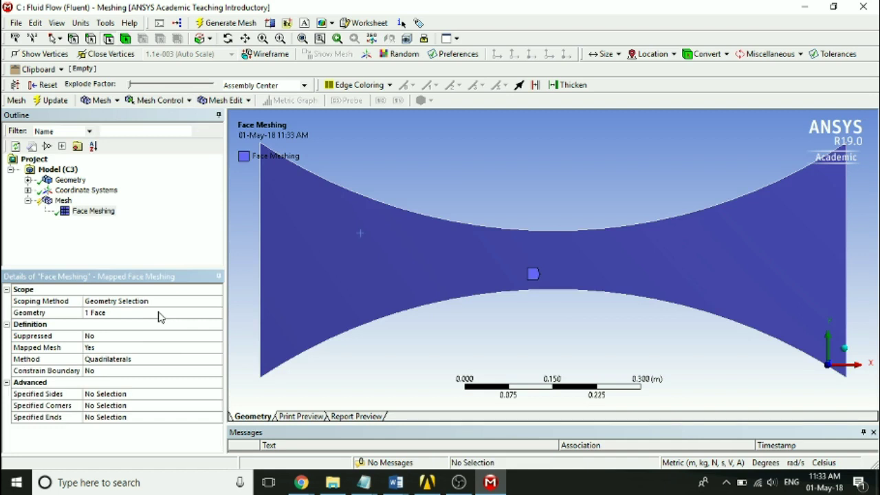
Add a Sizing control on the nozzle face and enter a custom element size for it.
left_click(160, 100)
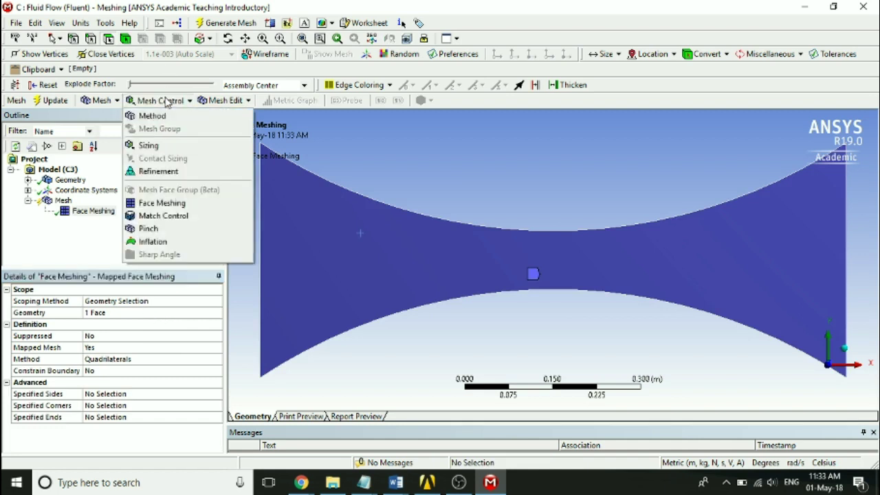
left_click(151, 147)
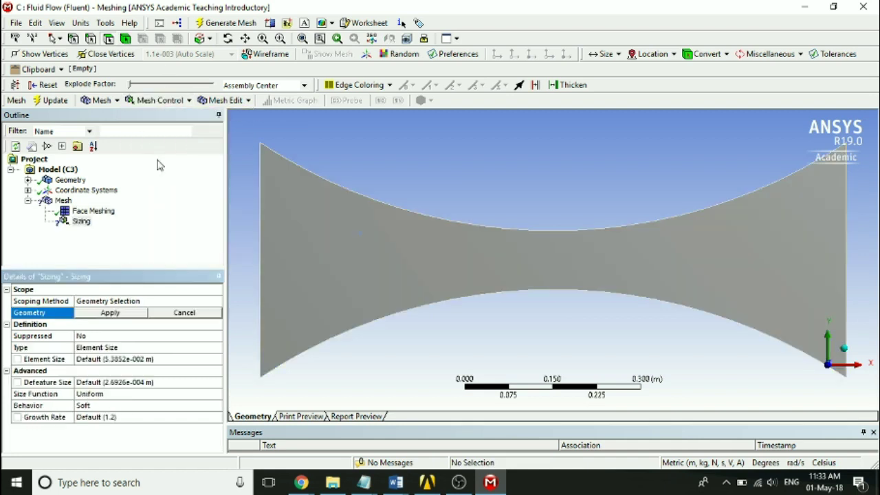
left_click(323, 243)
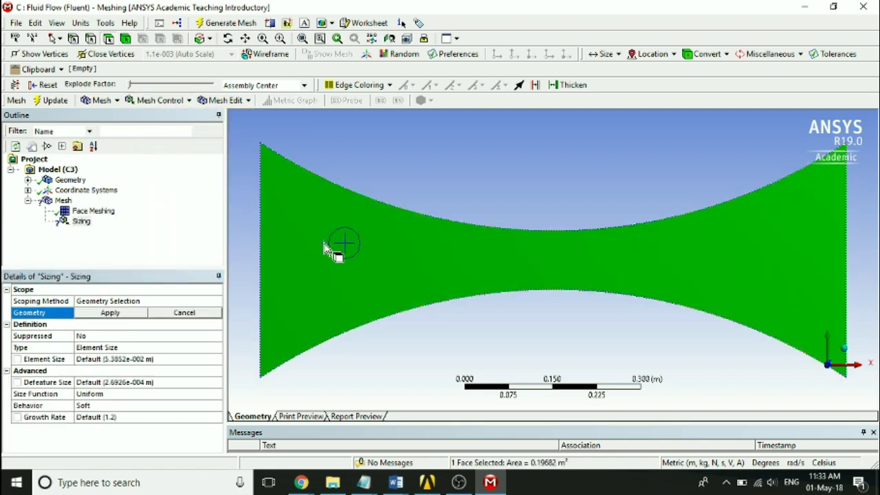
left_click(110, 314)
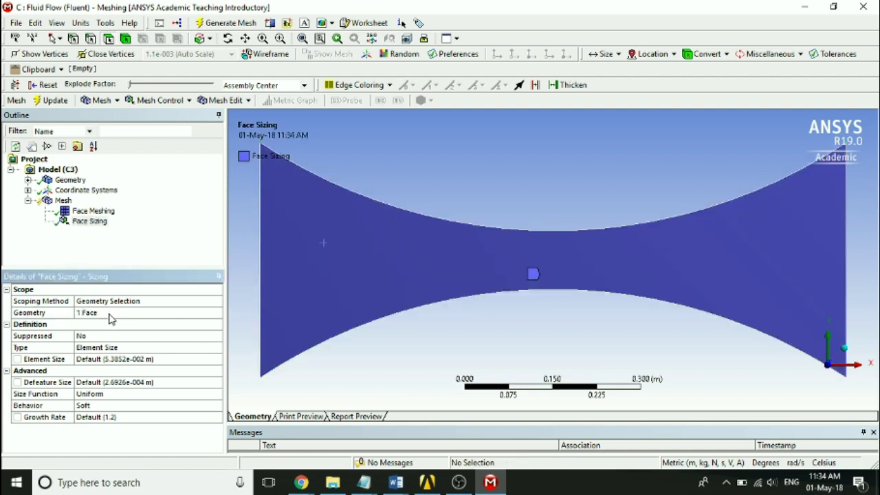
left_click(193, 358)
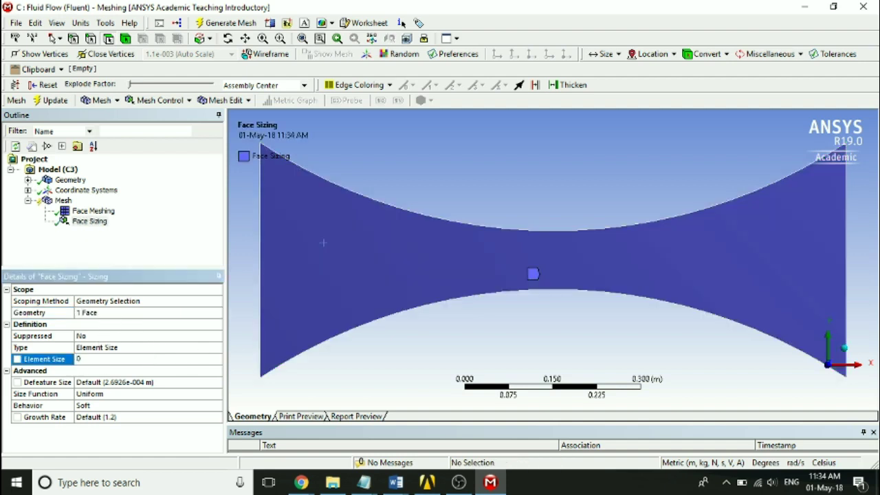
key("Return")
Update the mesh, display it on the nozzle and show its node and element statistics.
left_click(55, 101)
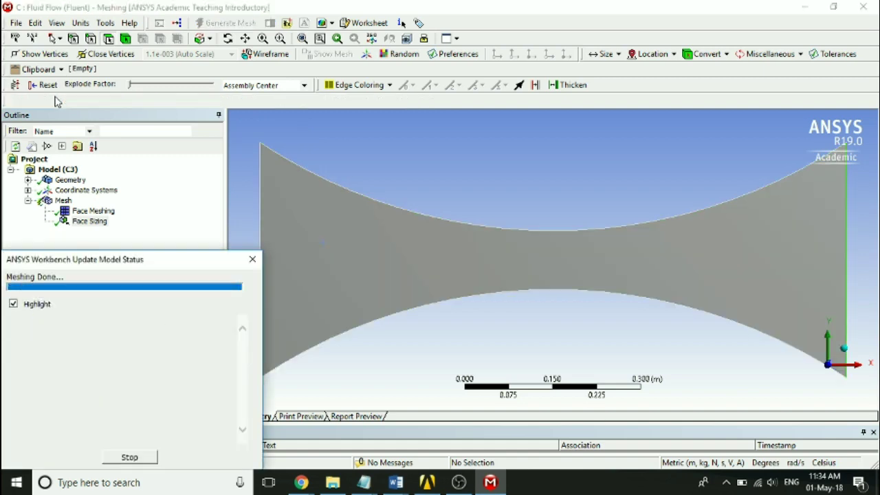
left_click(63, 200)
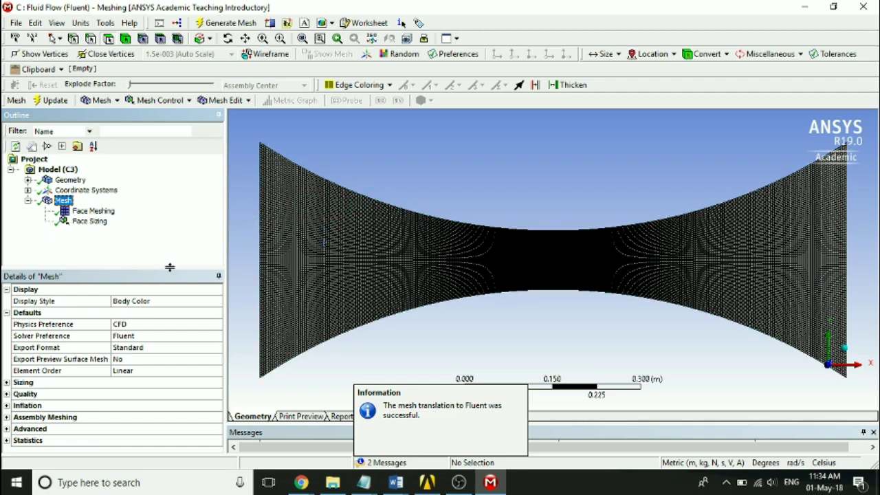
left_click(6, 442)
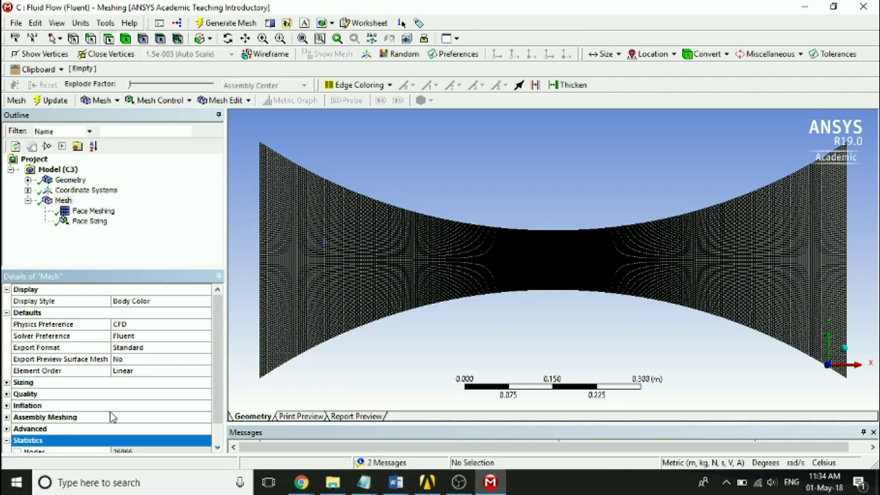
left_click_drag(220, 331, 219, 379)
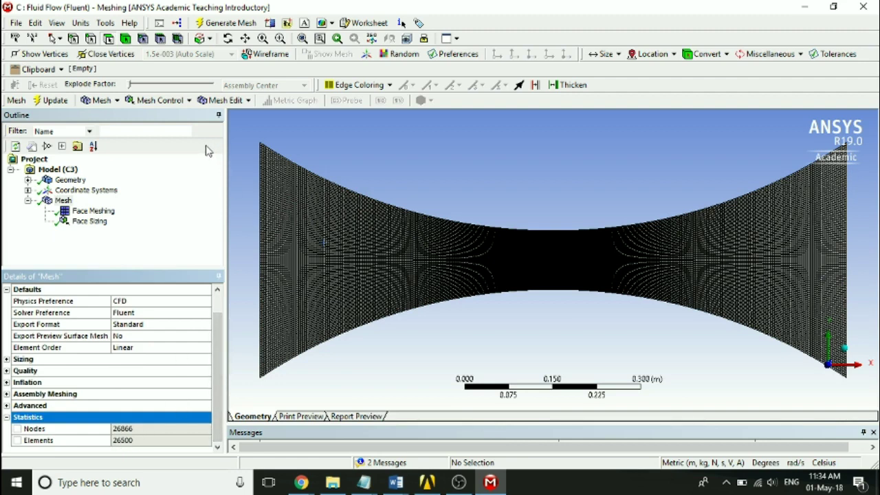
Create a named selection called Inlet from the vertical edge at the nozzle's left end.
left_click(262, 257)
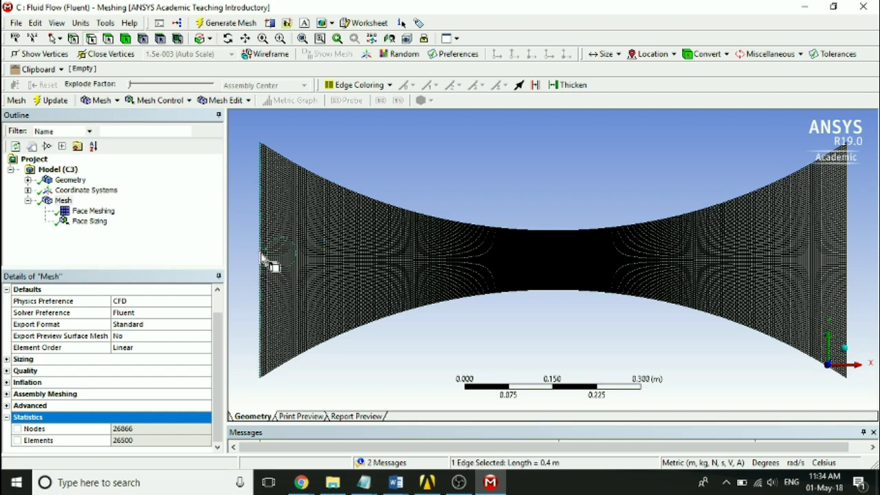
right_click(261, 257)
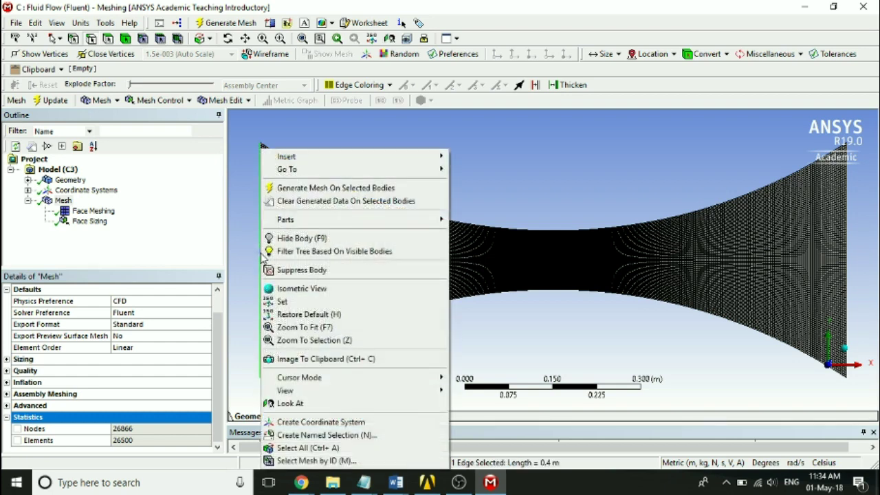
left_click(295, 434)
key("BackSpace")
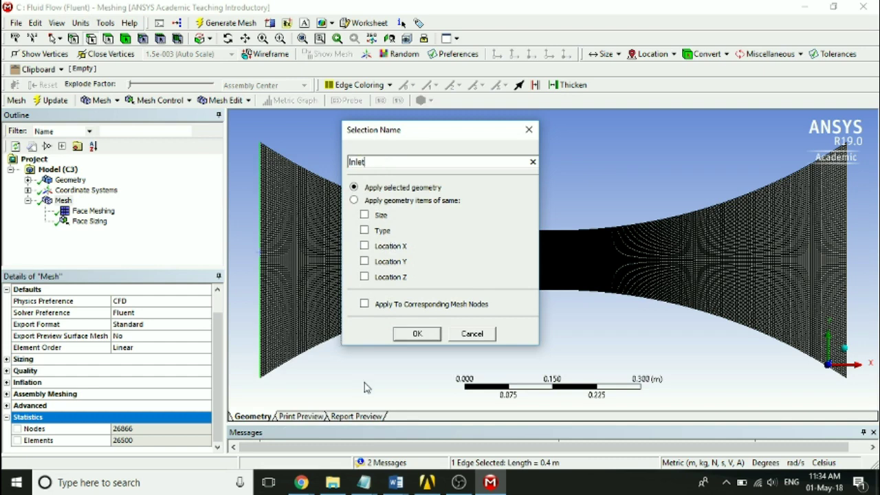
left_click(407, 337)
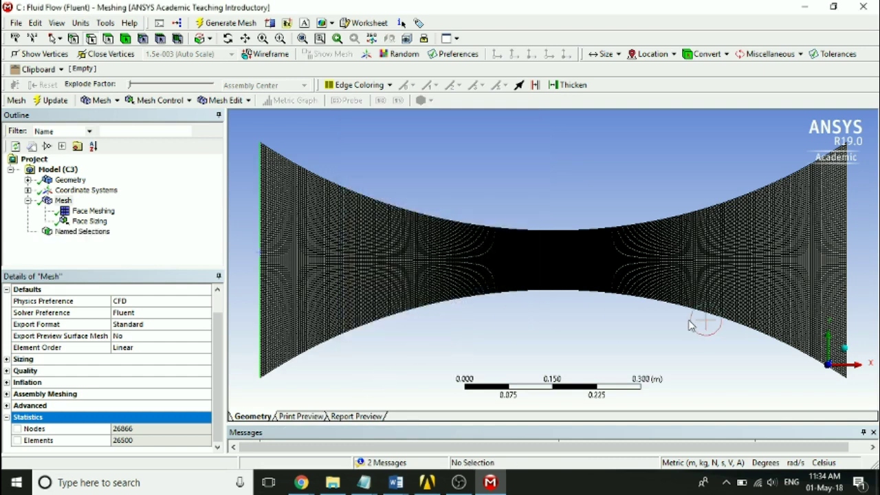
Create a named selection called Outlet from the vertical edge at the nozzle's right end.
left_click(849, 251)
right_click(849, 251)
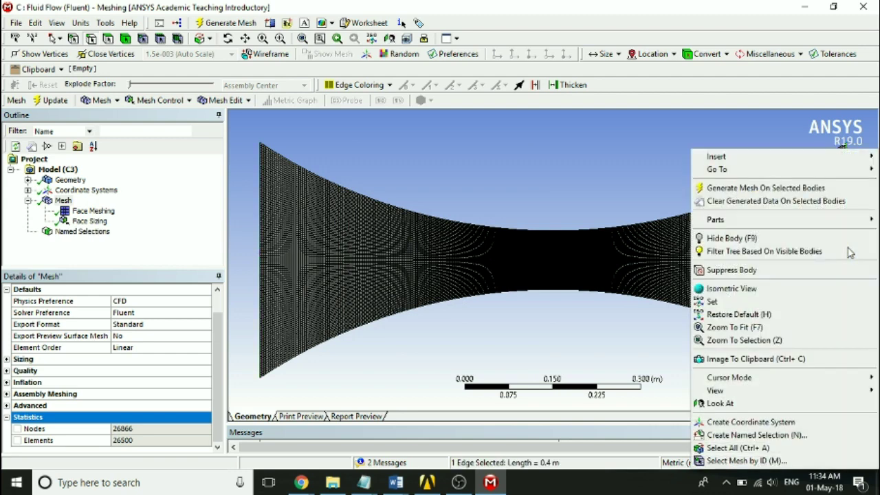
left_click(757, 436)
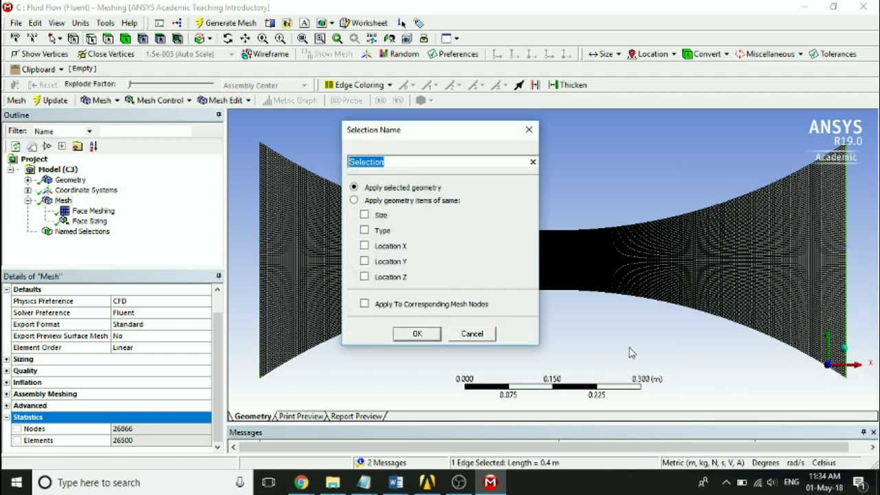
type("Outlet")
left_click(416, 334)
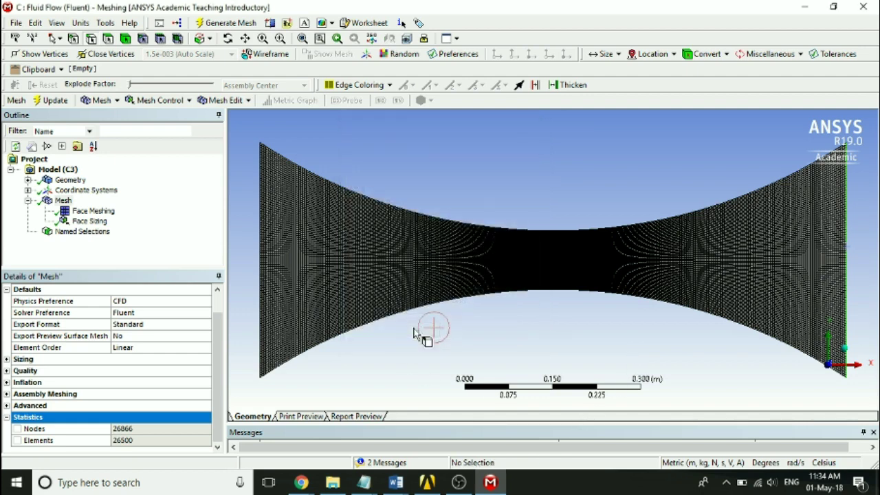
Create a named selection called Wall from the nozzle's upper and lower curved edges.
left_click(541, 236)
left_click(570, 294, "ctrl")
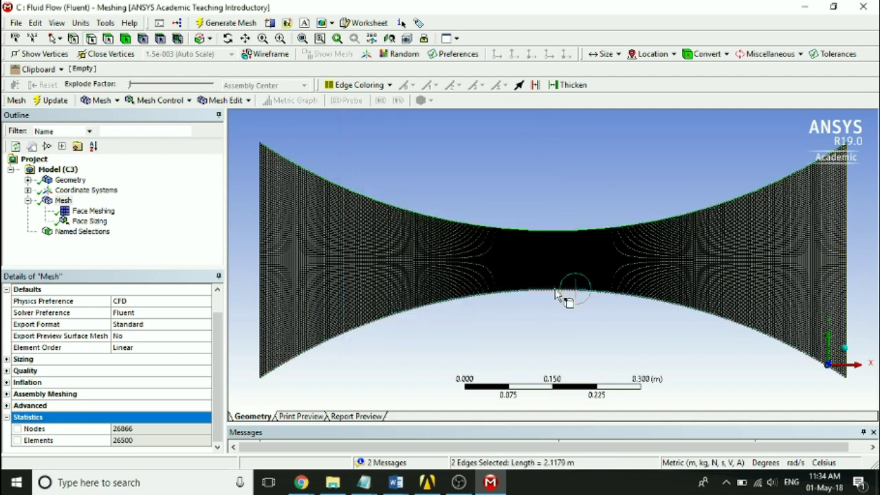
right_click(549, 232)
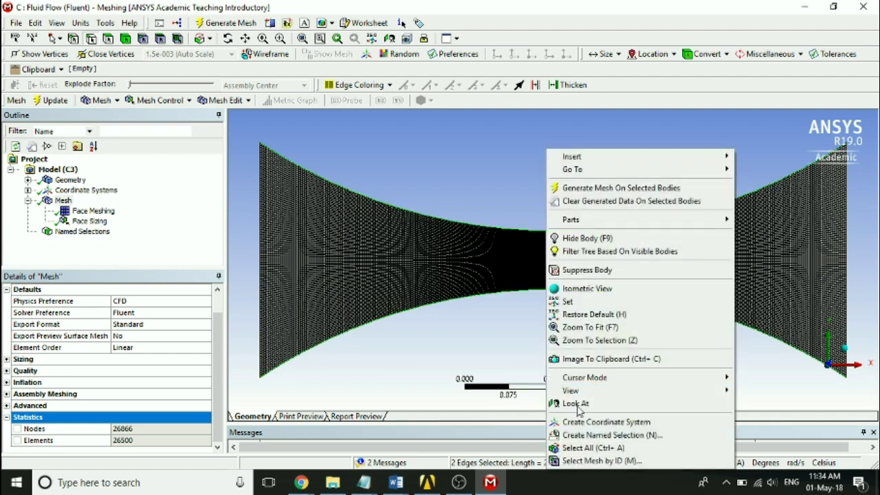
left_click(608, 436)
type("Wall")
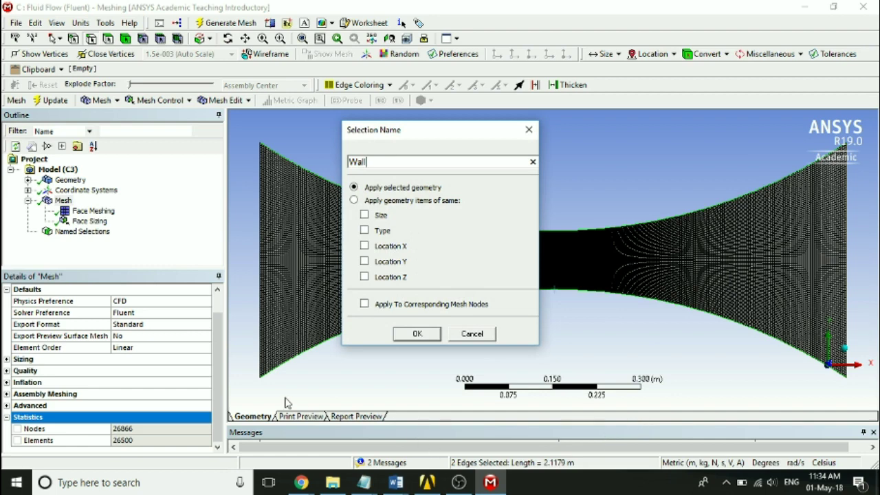
left_click(417, 333)
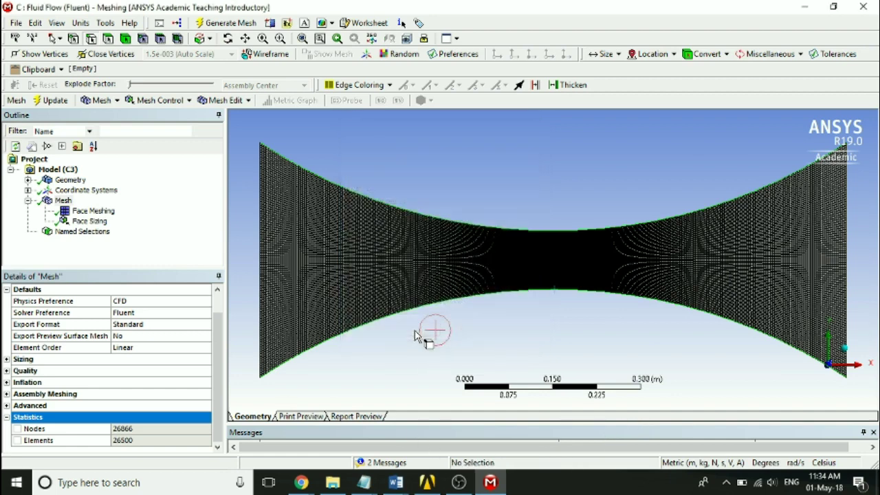
Update the mesh to include the named selections and close the meshing application.
left_click(52, 100)
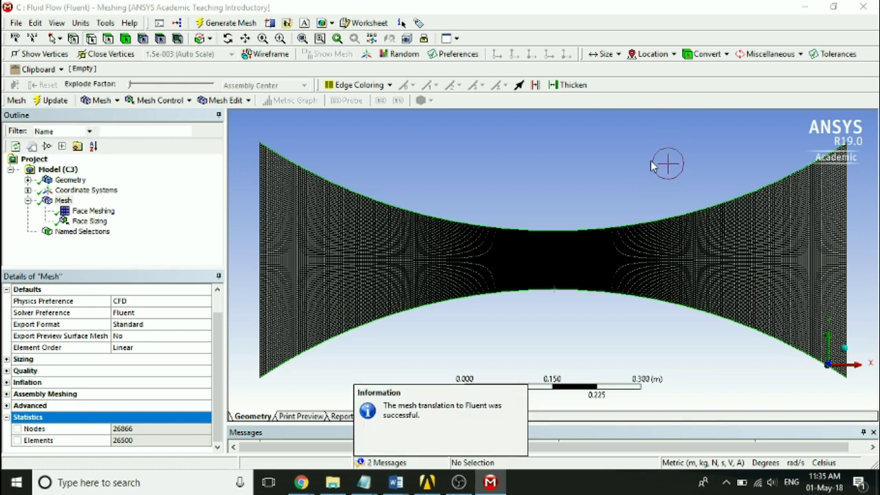
left_click(863, 8)
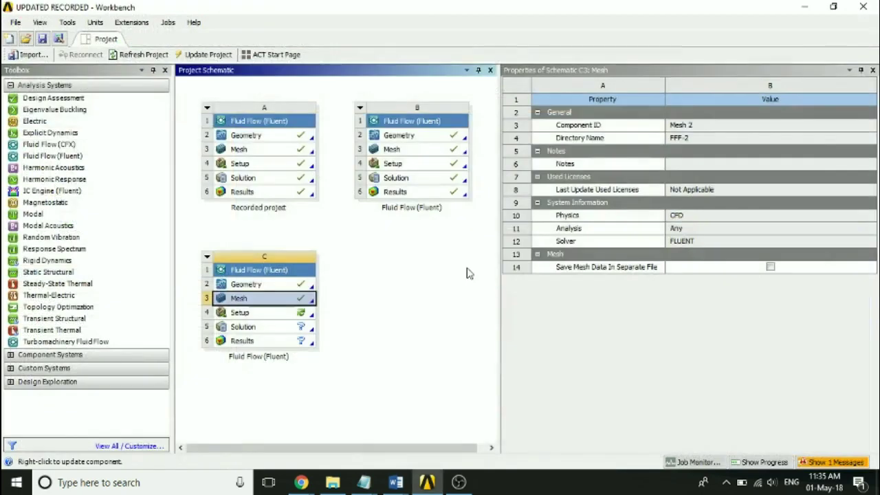
Open system C's setup and launch Fluent with double precision and parallel processing.
double_click(240, 313)
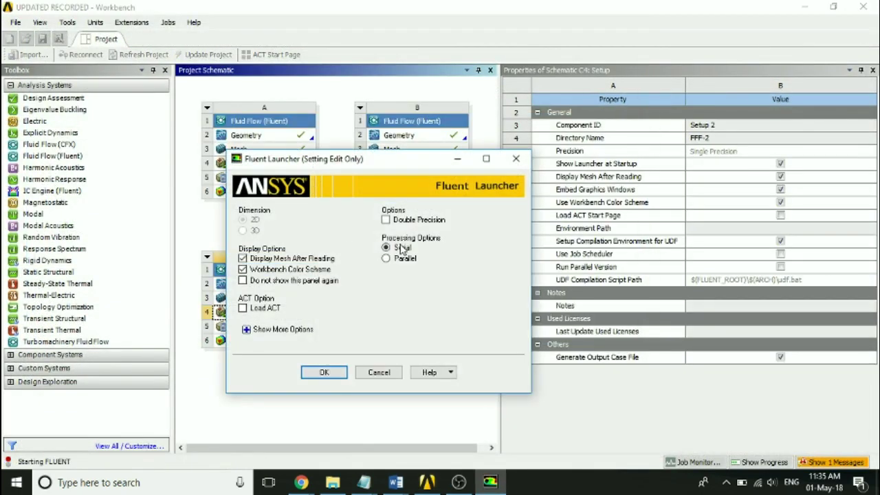
left_click(330, 374)
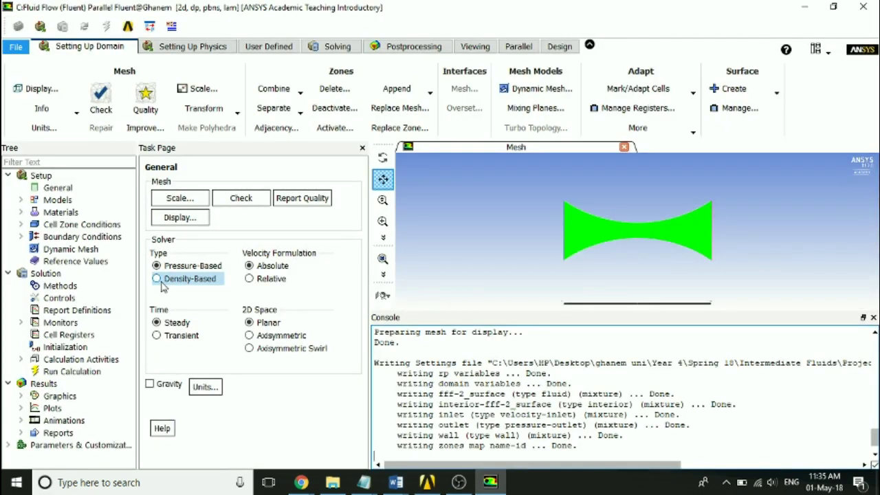
Set the solver type to Density-Based and expand the list of physics models in the setup tree.
left_click(160, 282)
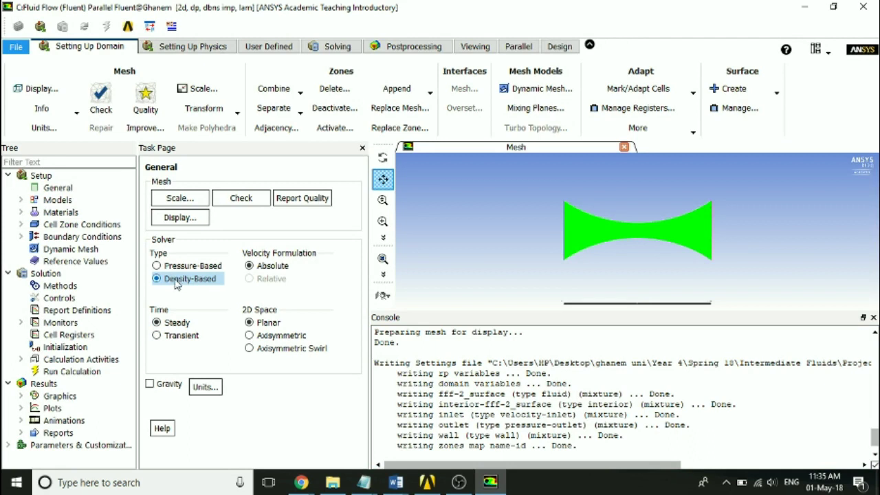
left_click(76, 204)
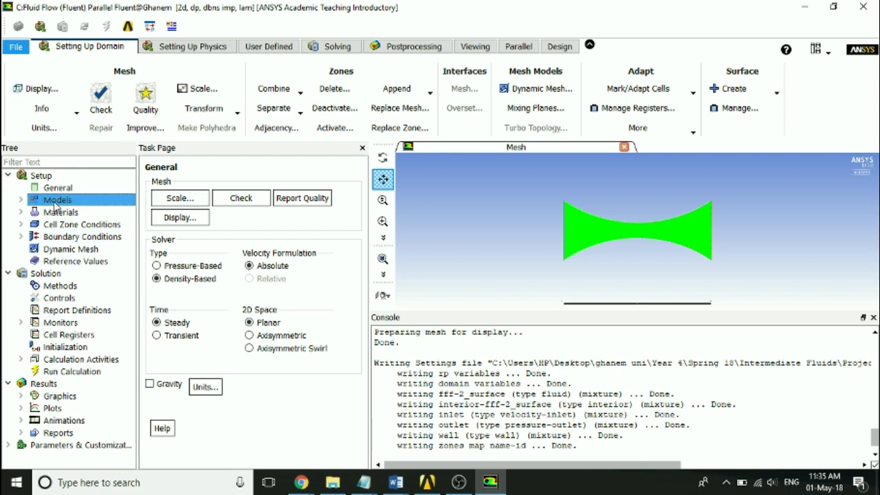
double_click(53, 204)
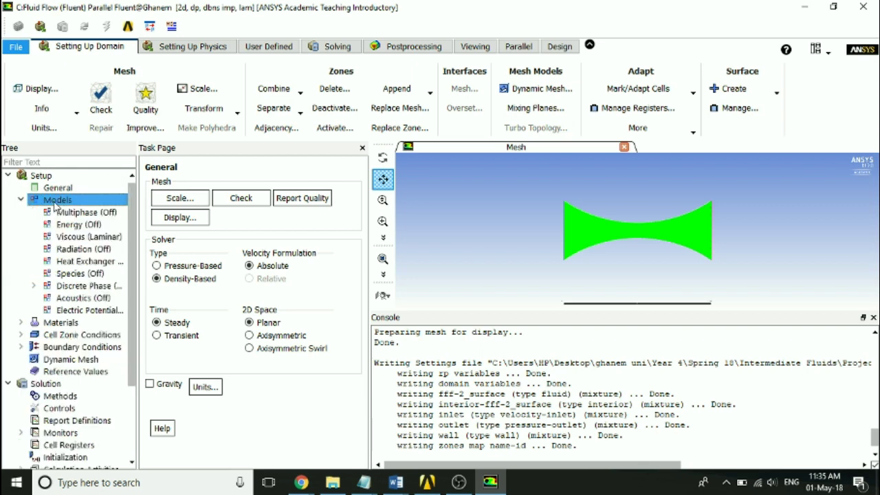
Enable the energy equation in the physics models.
double_click(168, 218)
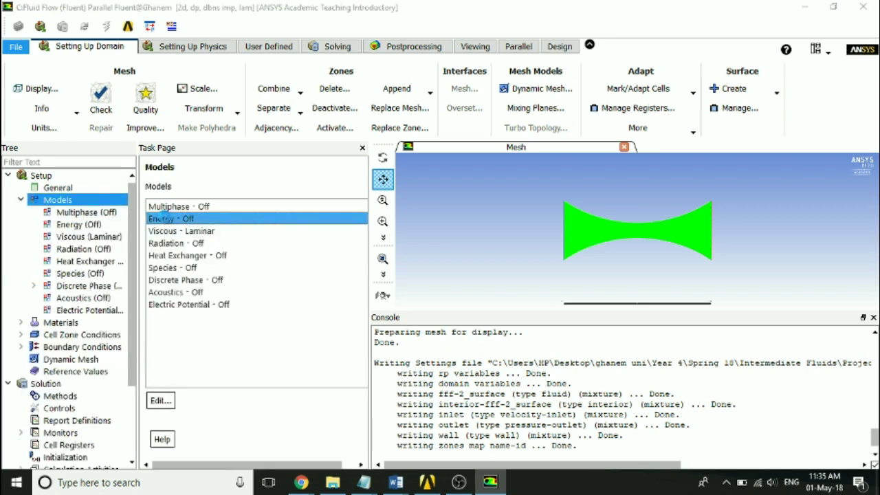
left_click(156, 294)
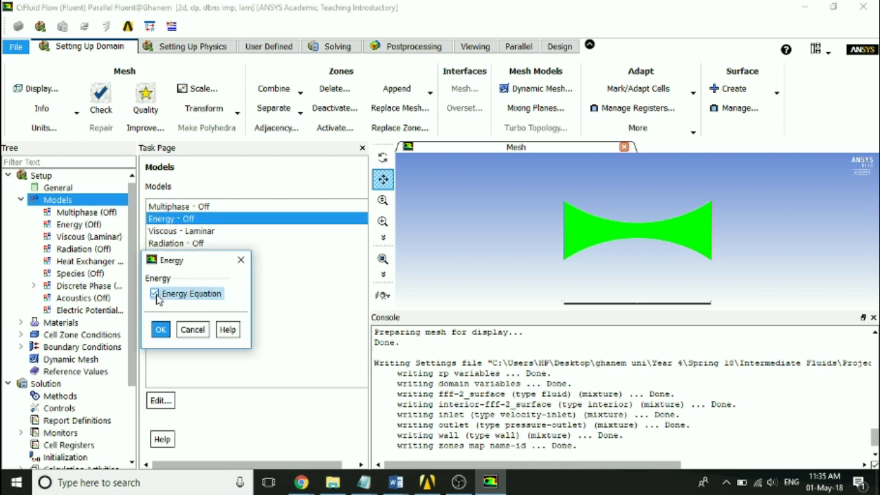
left_click(160, 328)
Set the viscous model to Inviscid.
left_click(154, 232)
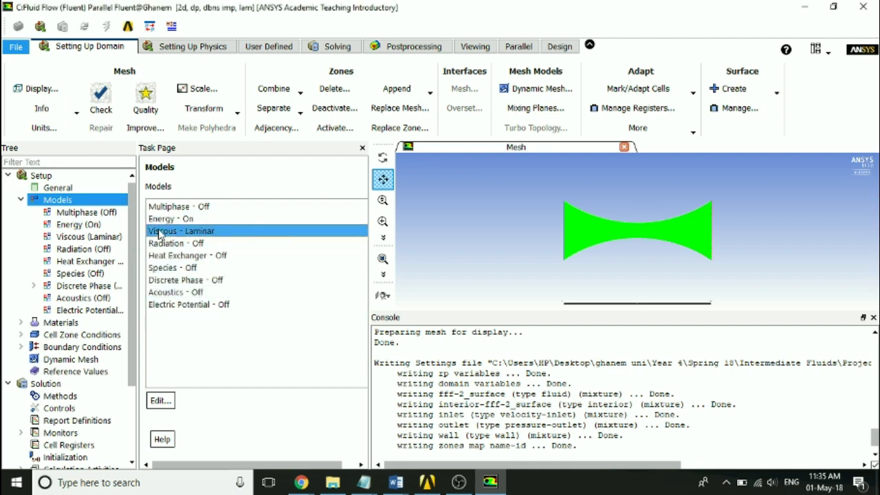
double_click(155, 231)
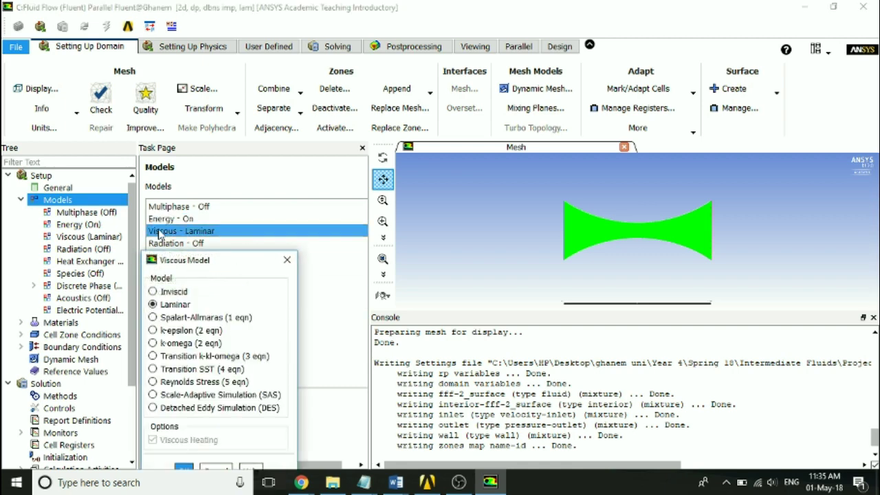
left_click(154, 292)
left_click(183, 440)
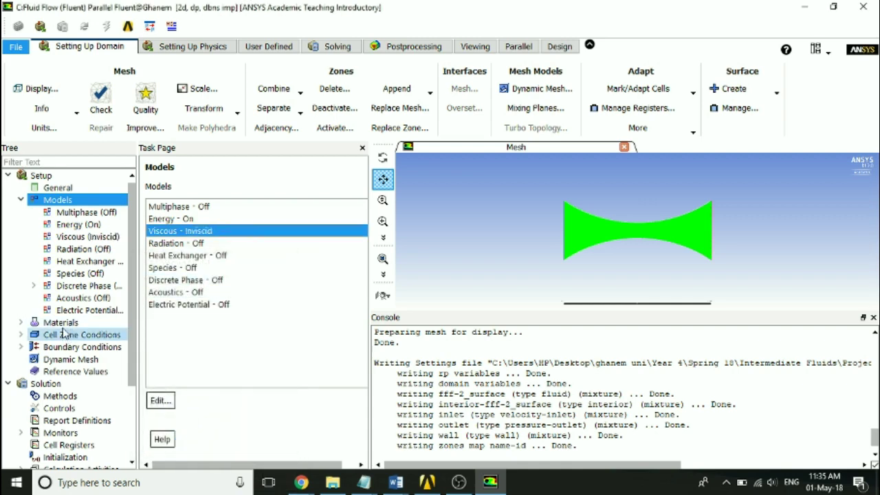
Set the density of the fluid material air to ideal-gas and save the material change.
left_click(61, 324)
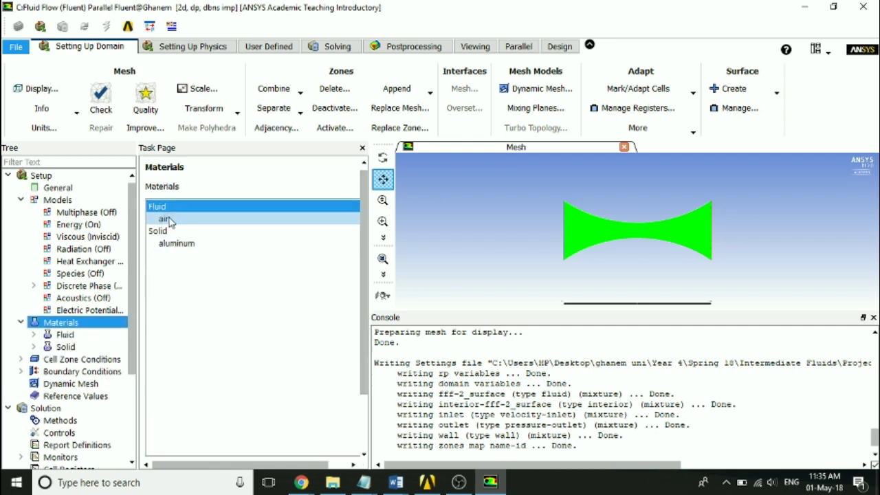
double_click(166, 218)
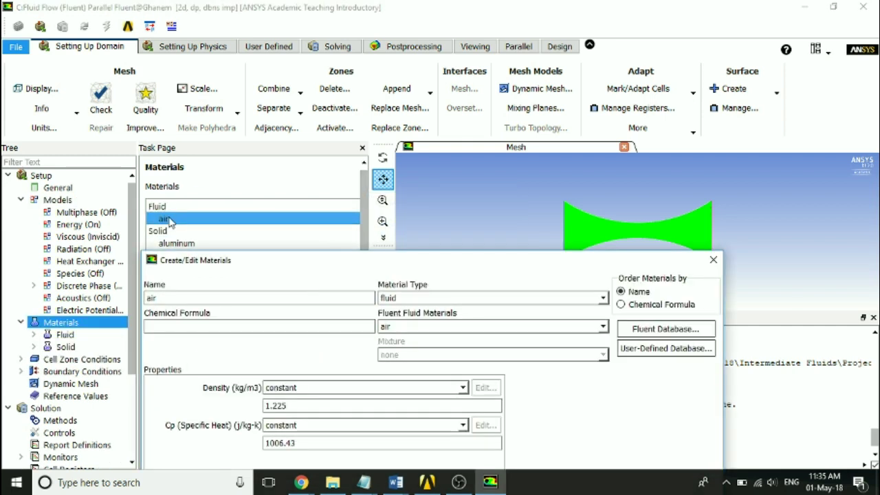
left_click_drag(337, 266, 288, 120)
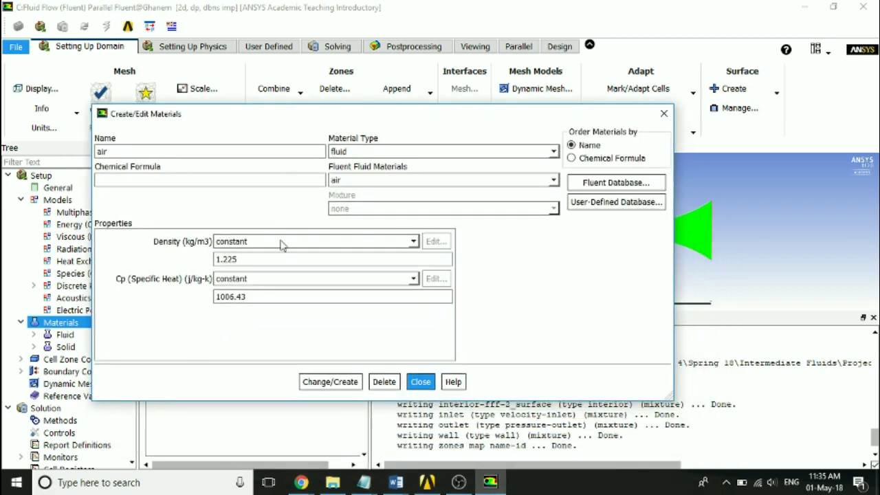
left_click(278, 241)
left_click(273, 266)
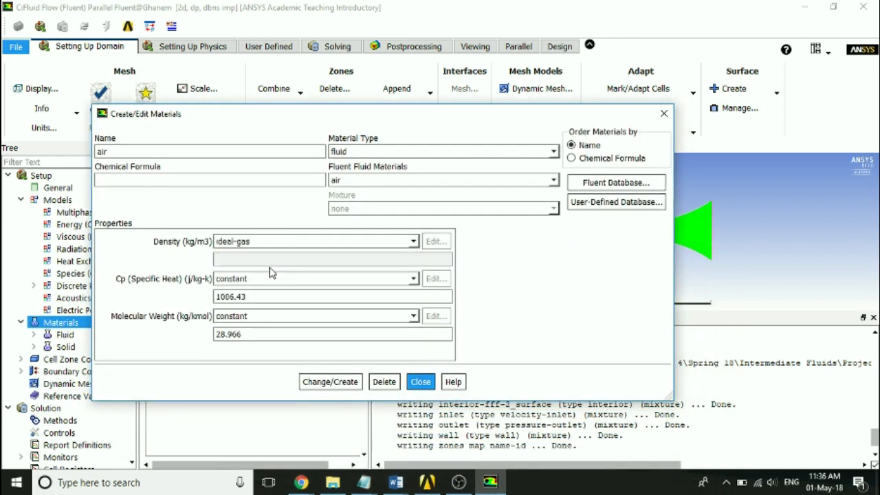
left_click(339, 387)
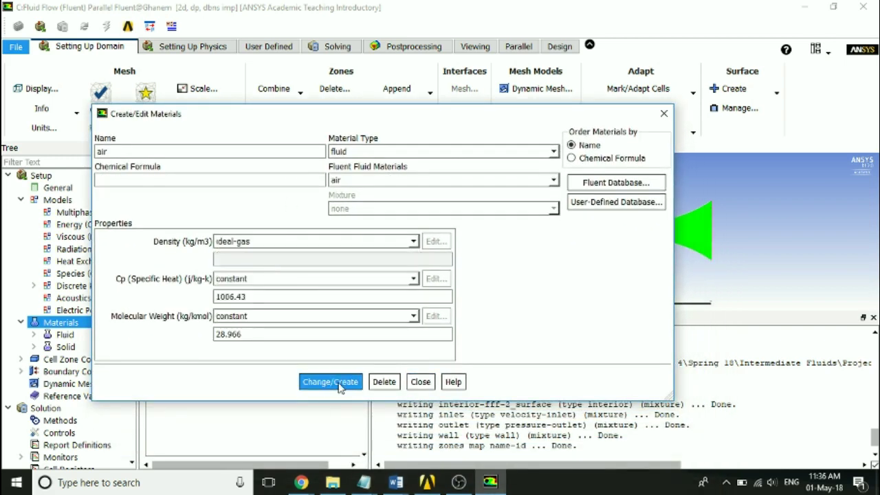
left_click(413, 384)
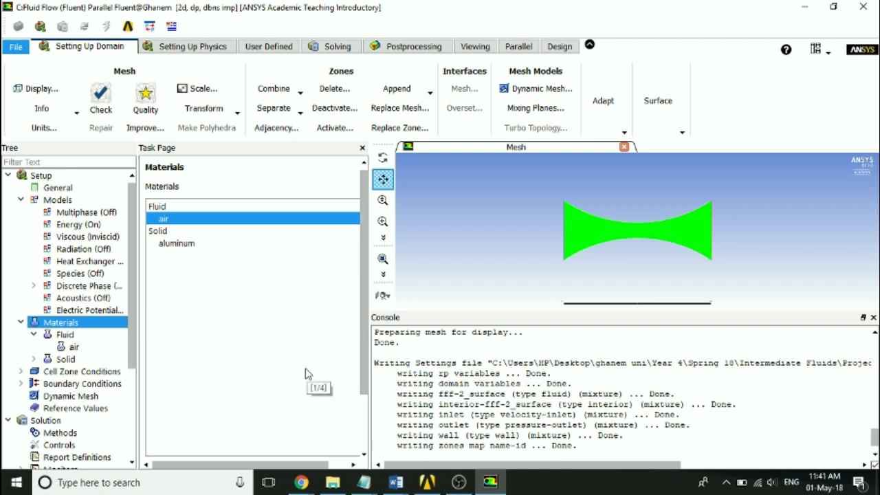
Change the inlet zone's boundary condition type to pressure-inlet.
left_click(76, 385)
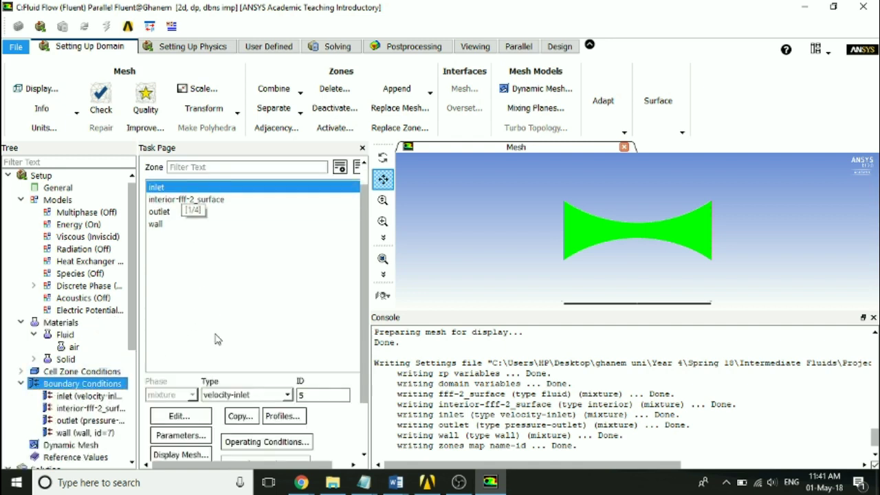
left_click(287, 394)
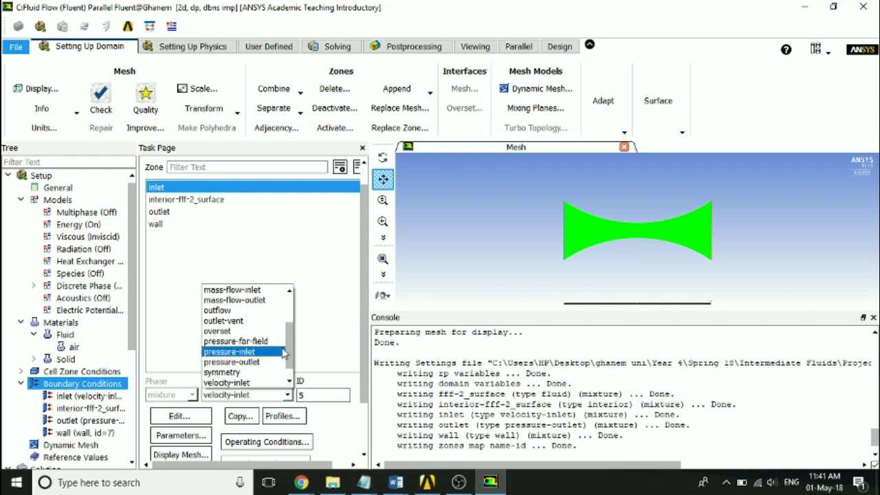
left_click(257, 353)
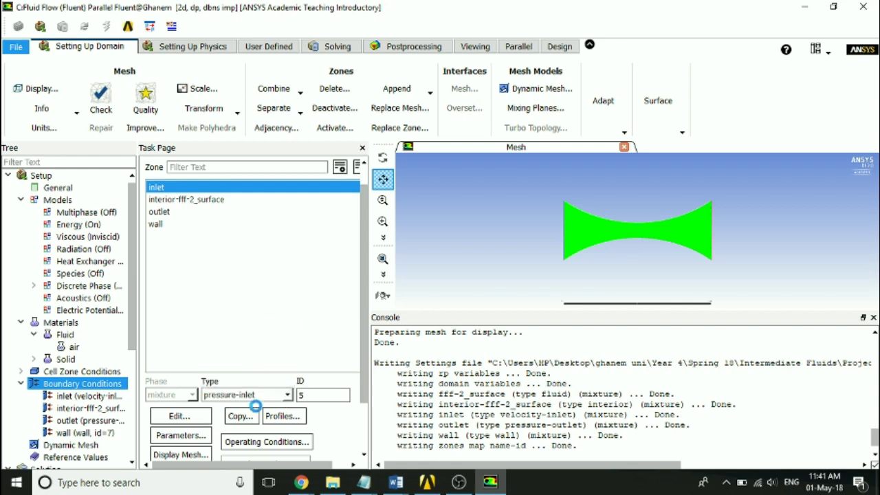
Set the inlet's gauge total pressure and supersonic/initial gauge pressure to 101325 Pa, check its total temperature, and apply the condition.
double_click(327, 349)
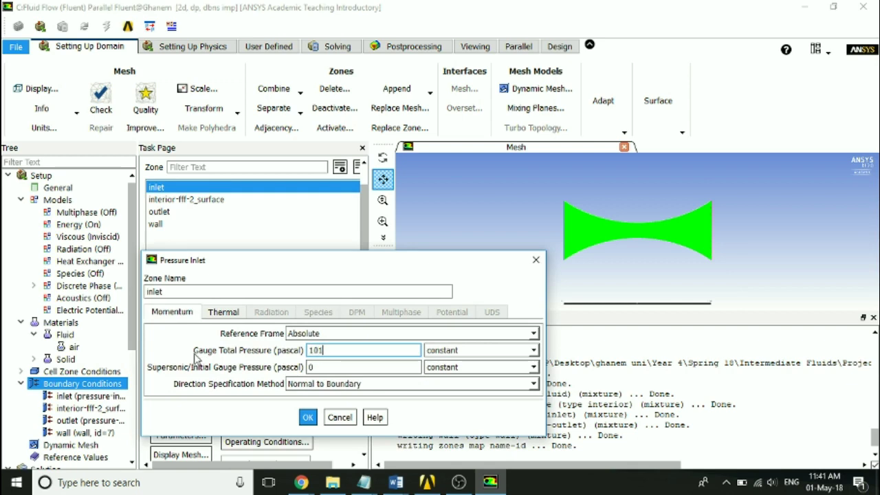
type("101325")
key("Tab")
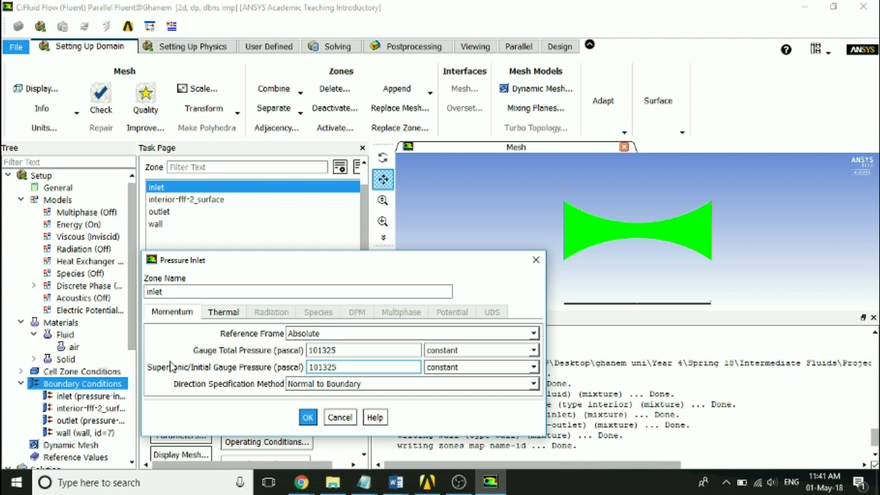
left_click(220, 312)
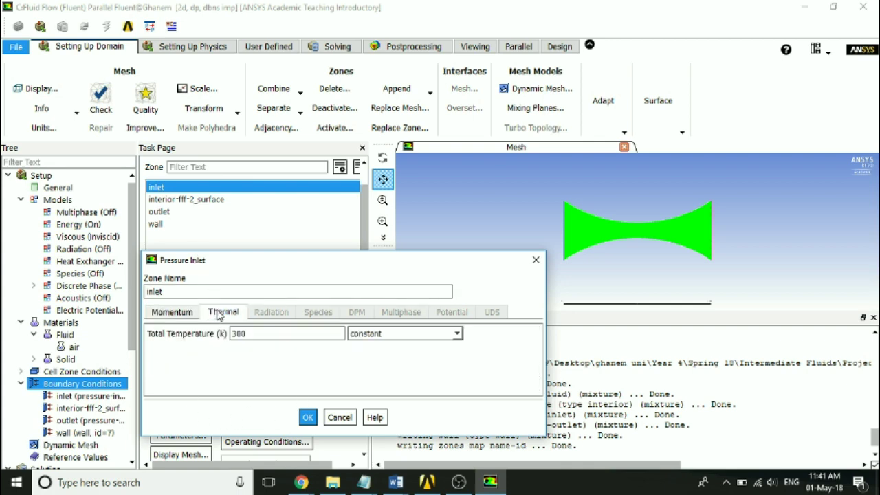
double_click(278, 333)
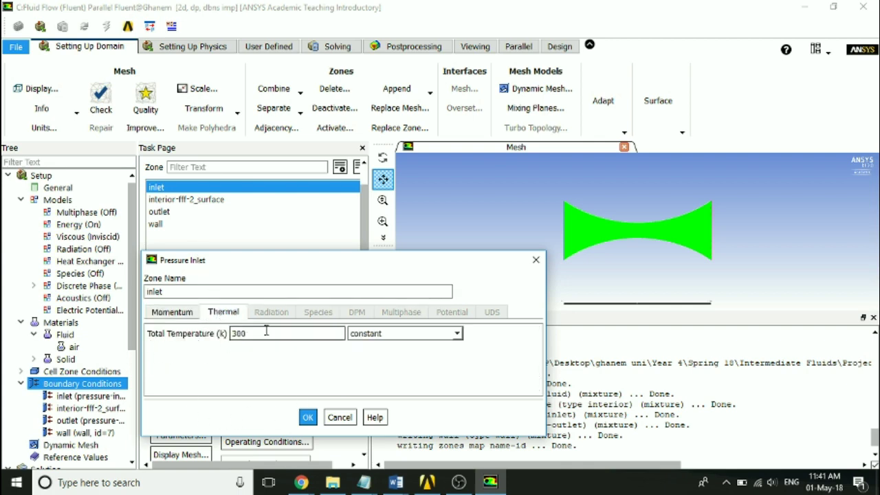
left_click(176, 311)
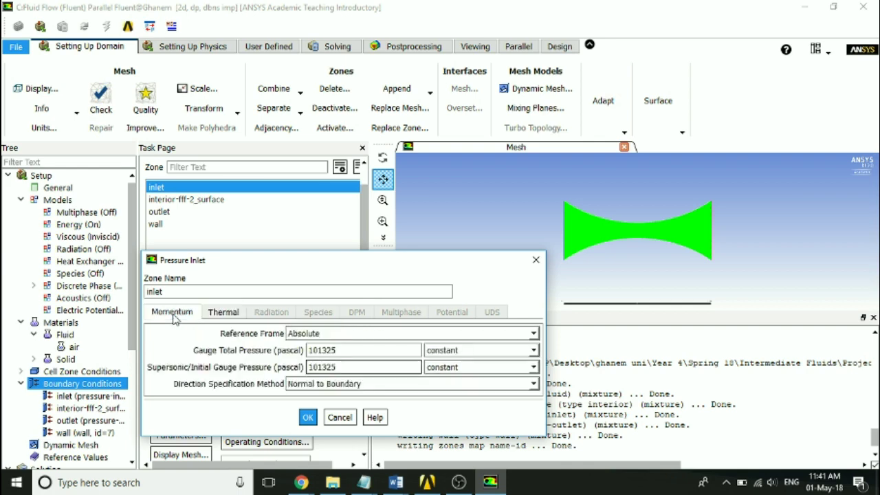
left_click(307, 417)
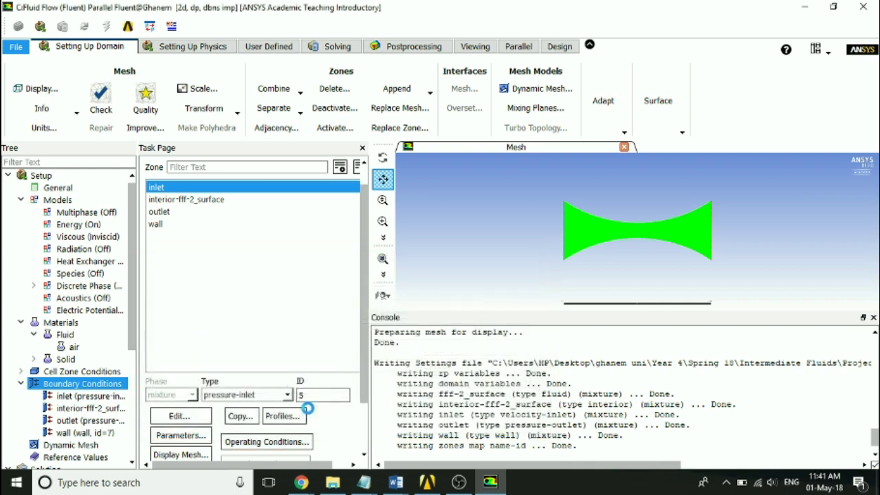
Set the outlet zone's gauge pressure to 99348 Pa in its pressure-outlet condition.
left_click(165, 212)
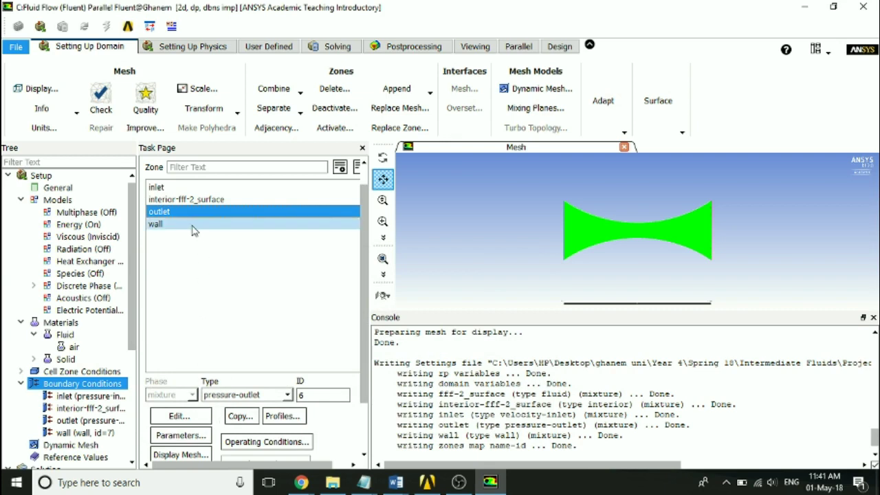
double_click(181, 214)
double_click(354, 208)
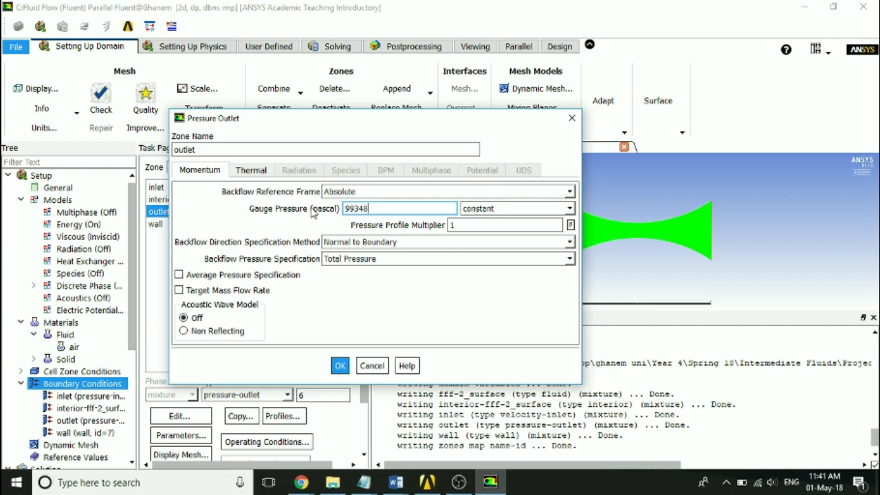
left_click(342, 366)
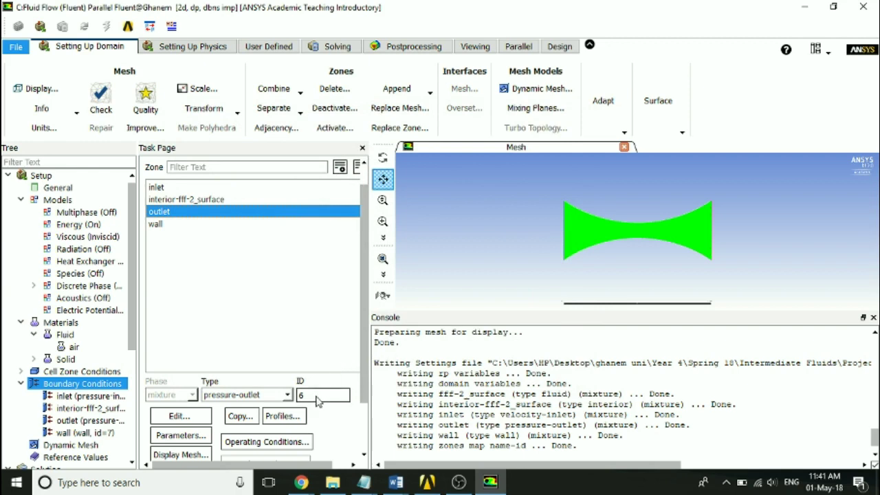
Set the operating pressure to 0 Pa in the operating conditions.
left_click(289, 444)
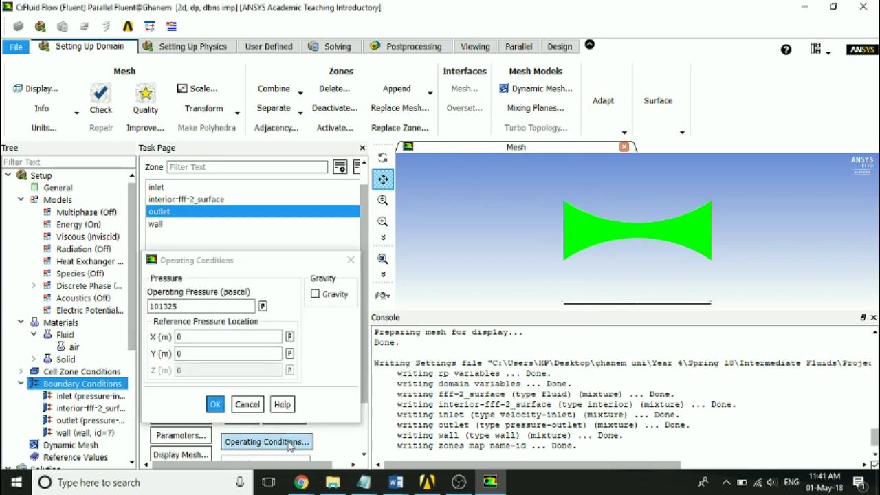
double_click(226, 311)
type("0")
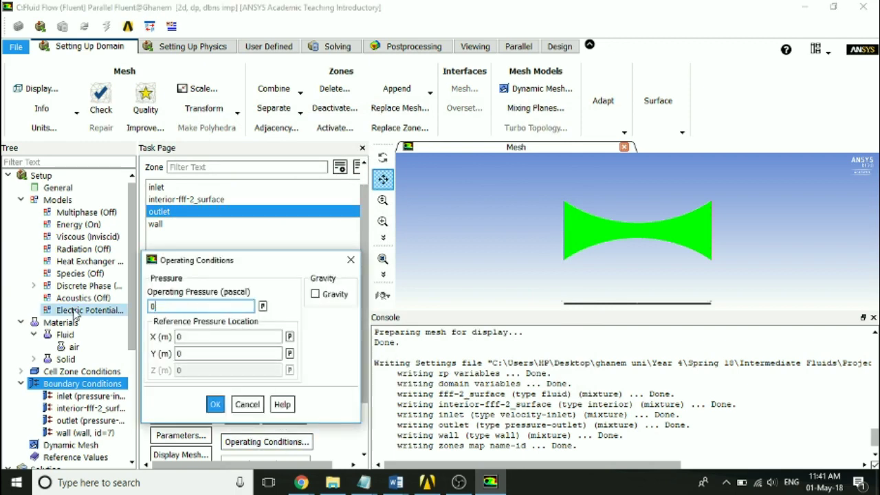
left_click(211, 405)
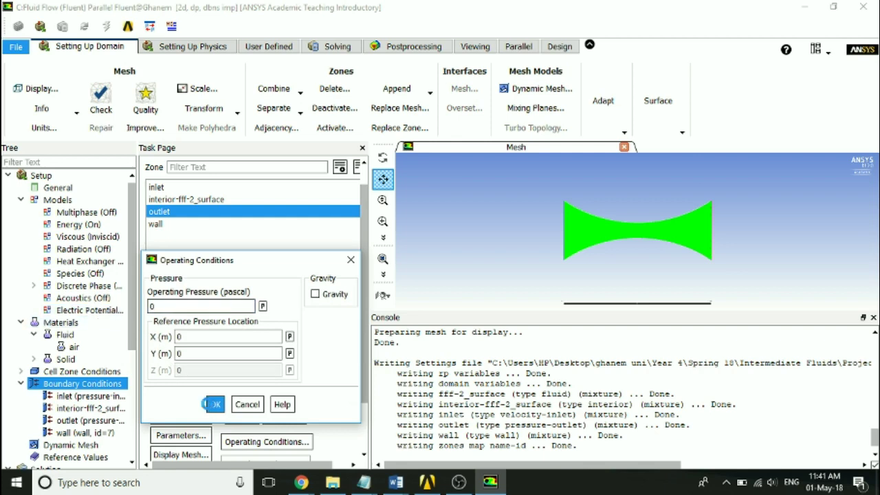
left_click(178, 224)
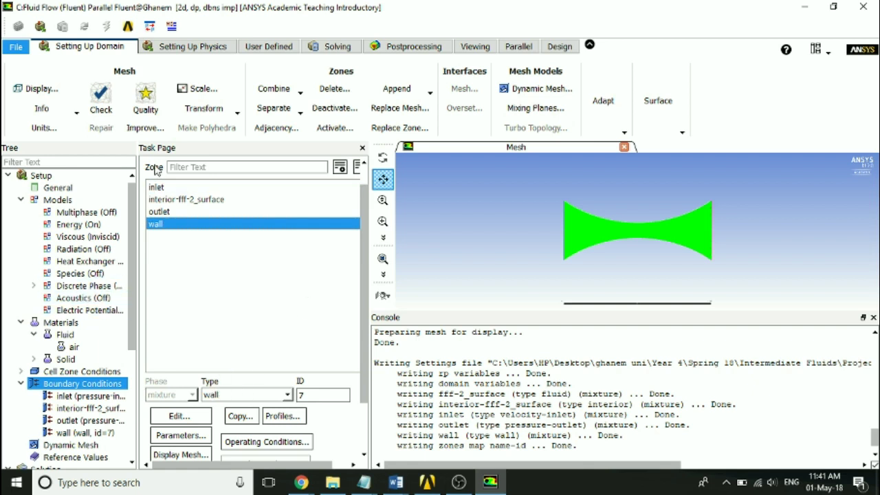
left_click(159, 214)
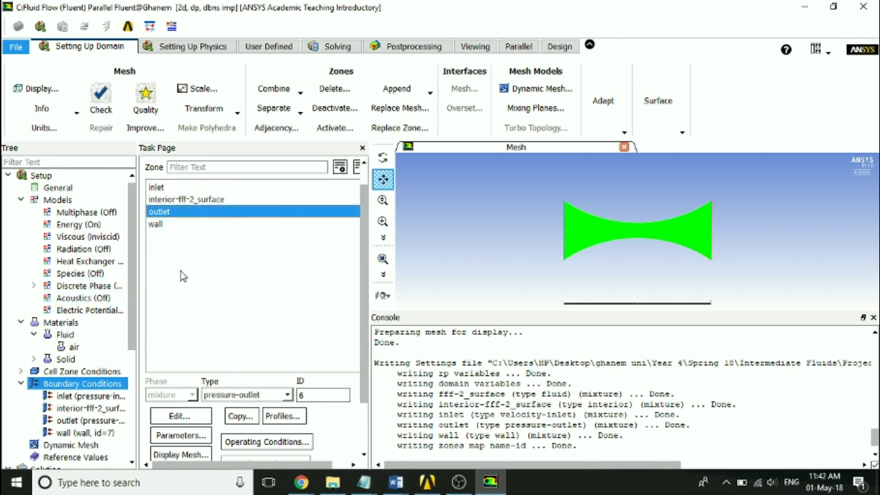
left_click(169, 192)
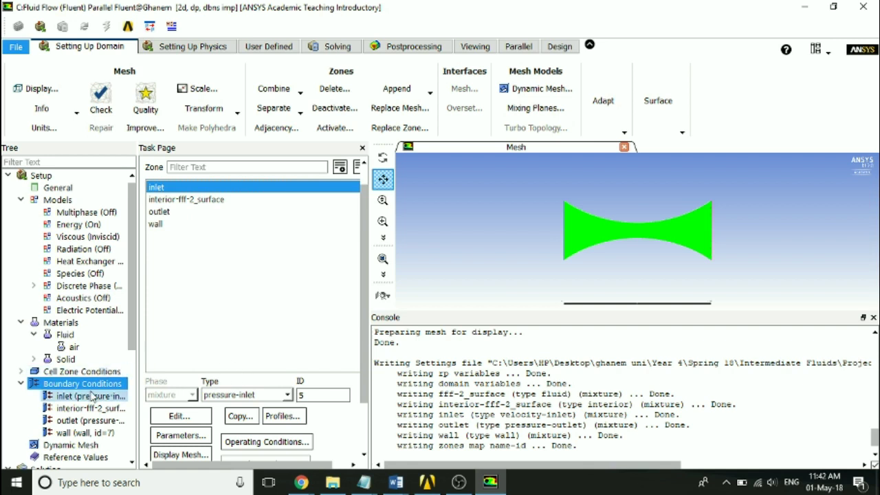
Compute the reference values from the inlet zone and check the temperature and velocity entries.
left_click(20, 383)
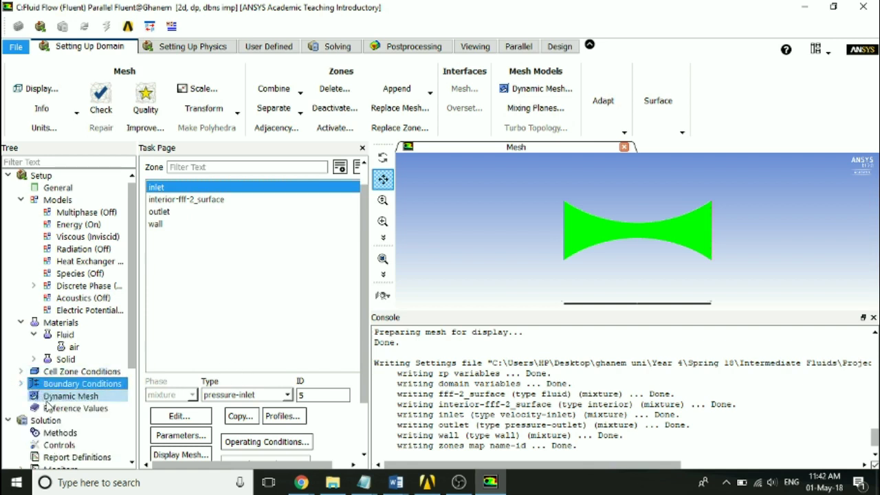
left_click(46, 407)
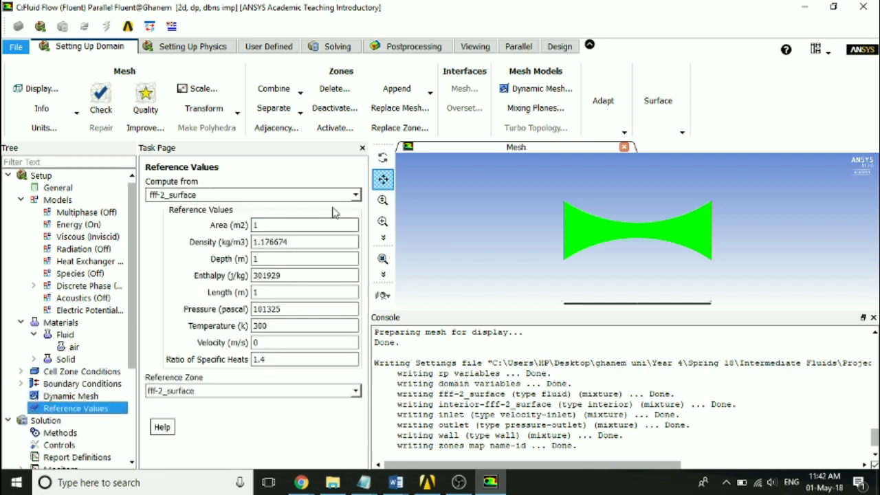
left_click(355, 196)
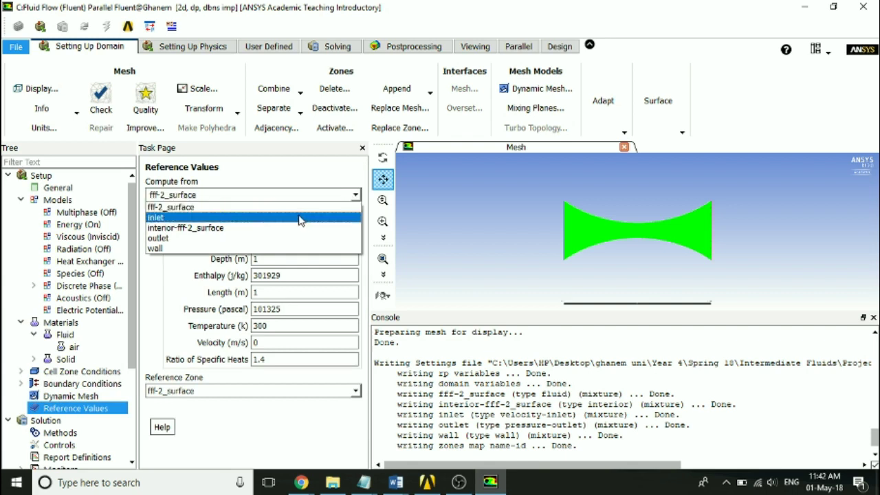
left_click(300, 217)
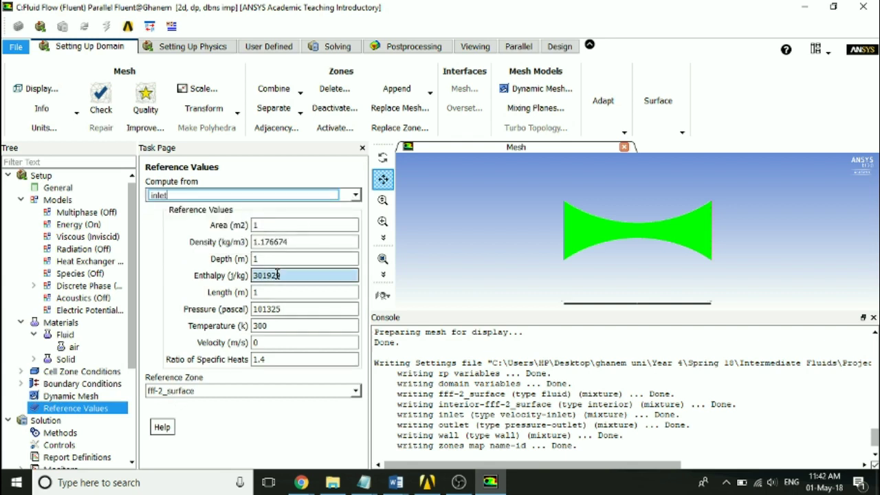
double_click(269, 325)
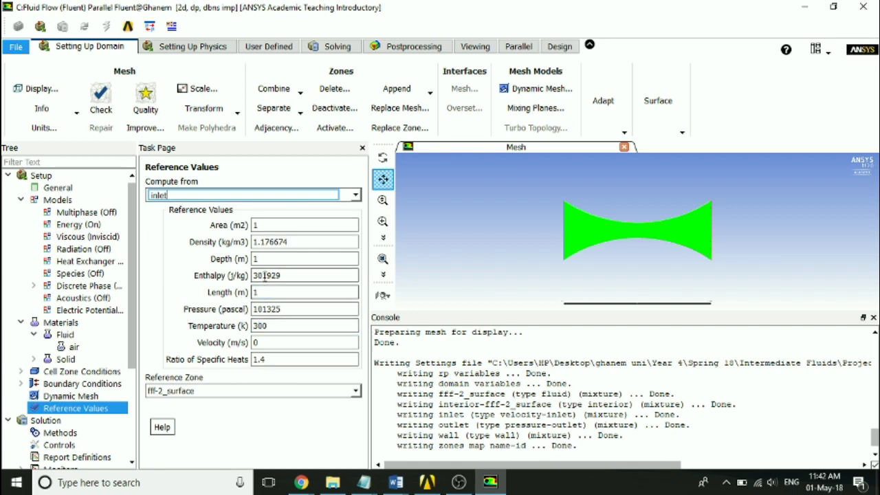
left_click(258, 342)
double_click(266, 342)
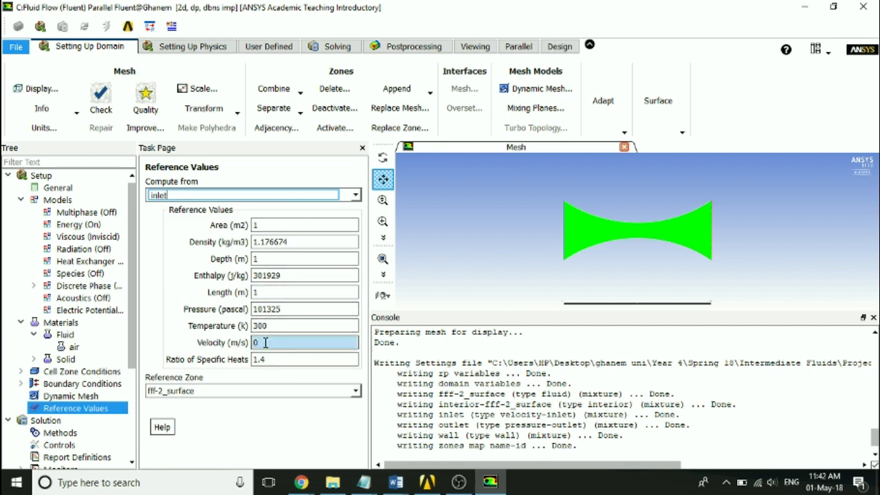
Check the pressure and density reference values, and review the solution methods and solution controls.
double_click(266, 309)
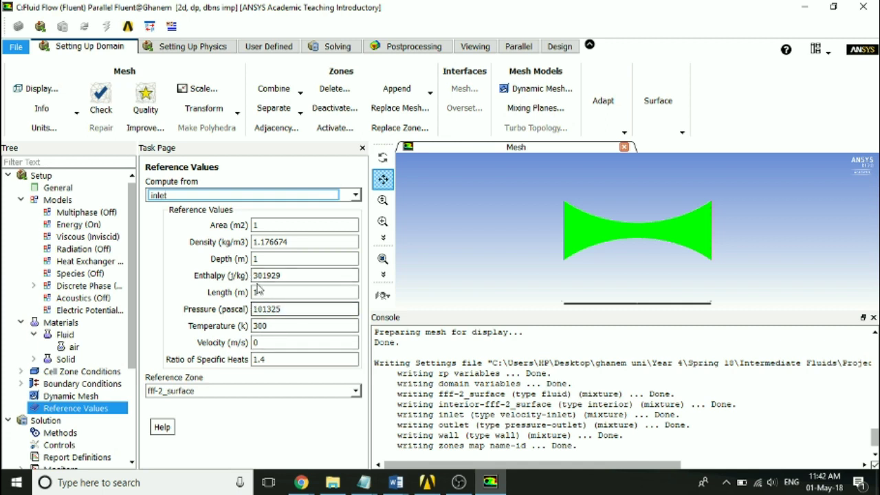
double_click(278, 242)
left_click(279, 243)
double_click(278, 243)
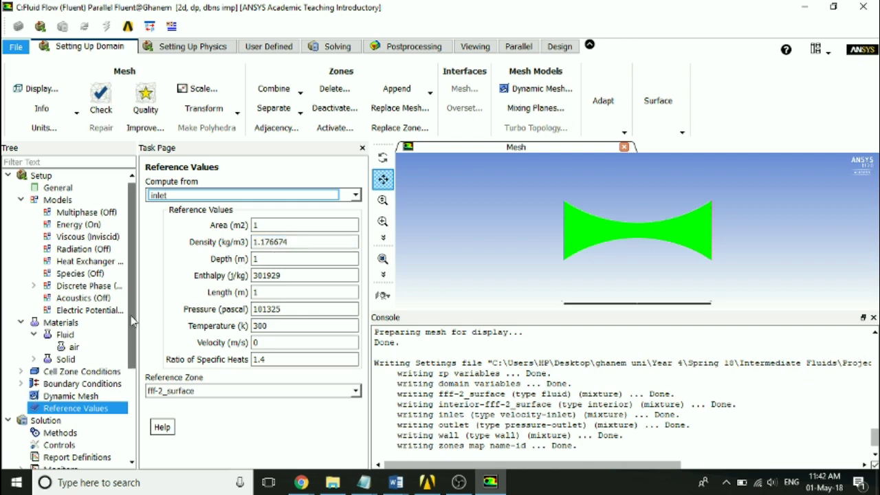
scroll(122, 360, "down", 3)
scroll(123, 359, "down", 2)
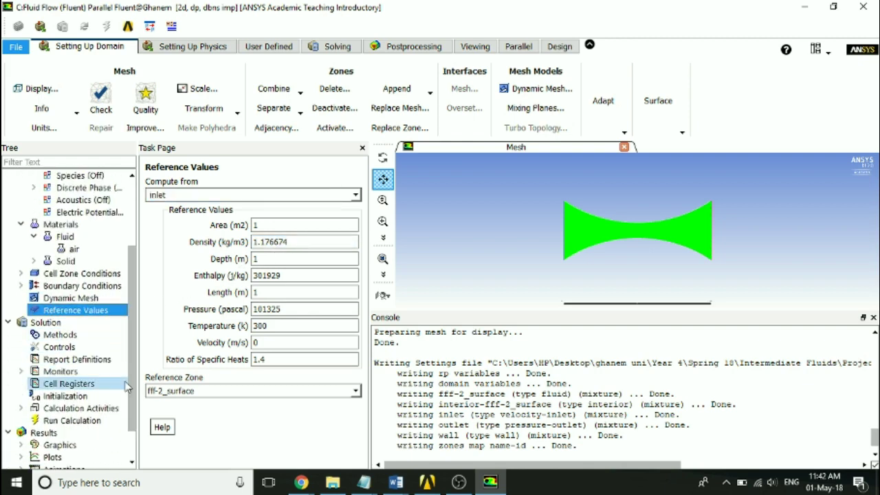
left_click(61, 334)
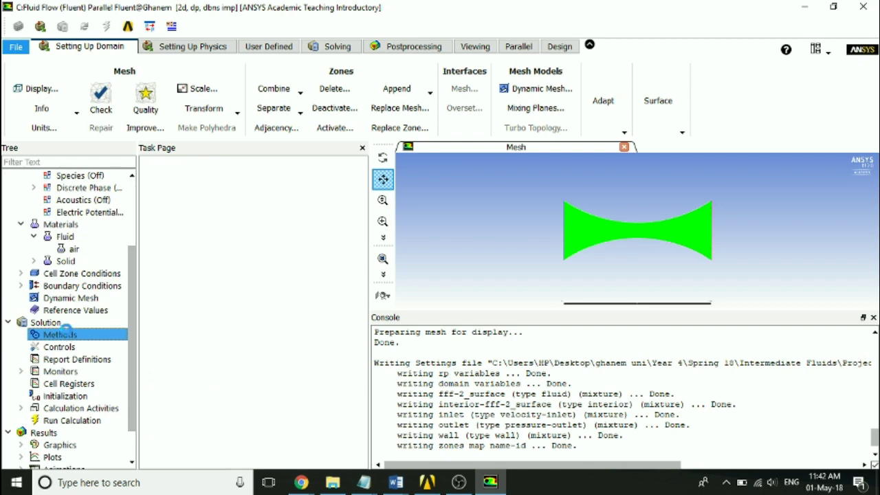
left_click(97, 347)
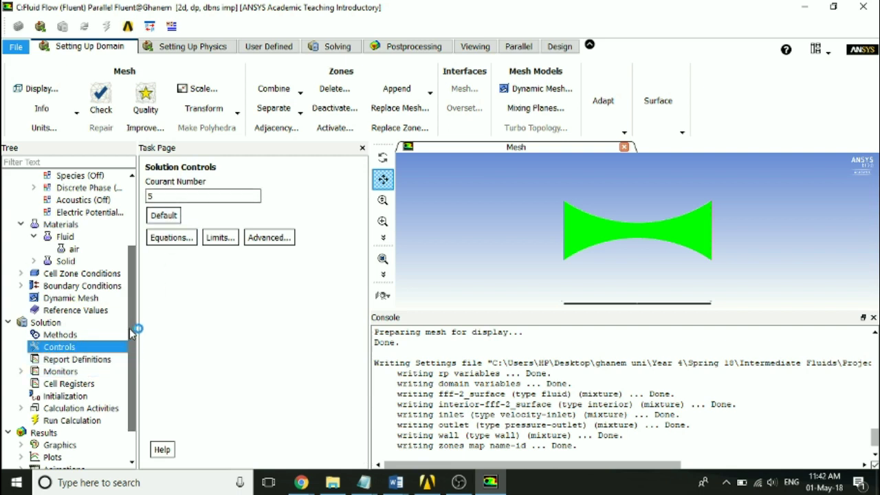
Open the residual monitors and set the continuity equation's absolute convergence criterion to 0.0001.
left_click(39, 371)
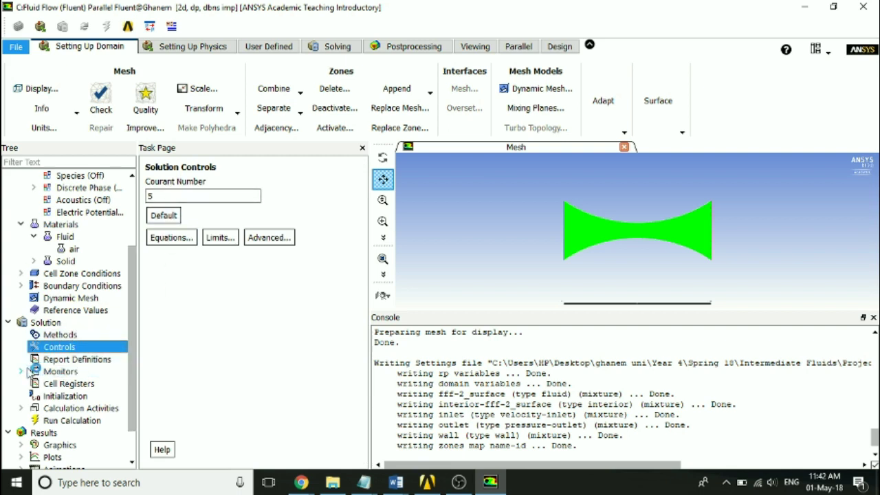
left_click(55, 386)
double_click(55, 385)
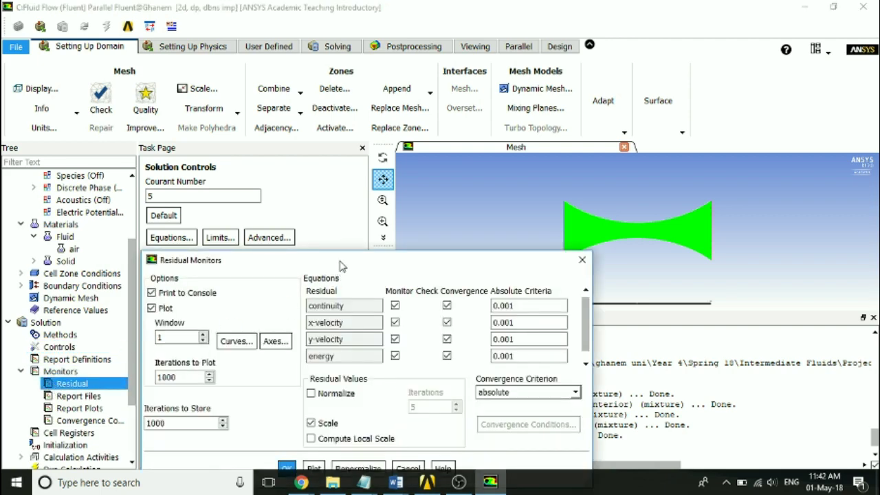
left_click_drag(342, 265, 321, 161)
left_click(495, 200)
left_click(474, 200)
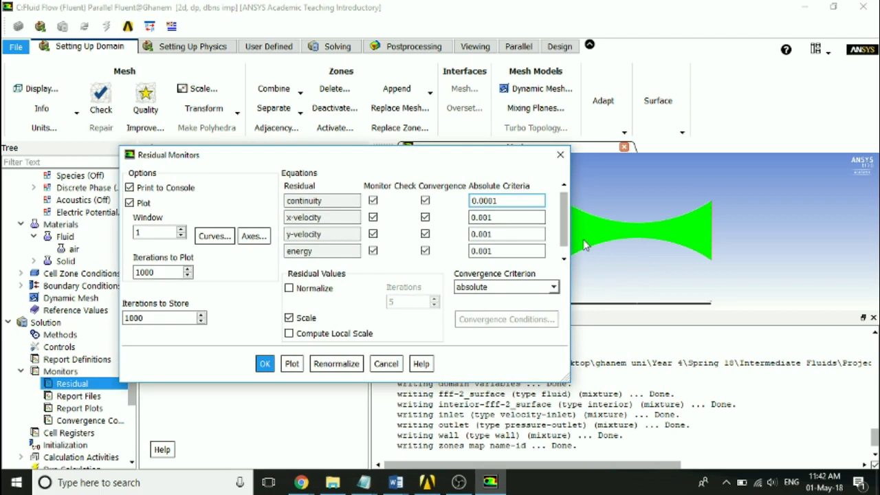
Set the absolute convergence criteria of x-velocity, y-velocity and energy to 0.0001 and accept the residual settings.
left_click(486, 218)
left_click(487, 218)
type("0")
left_click(485, 234)
type("0")
left_click(485, 251)
type("0")
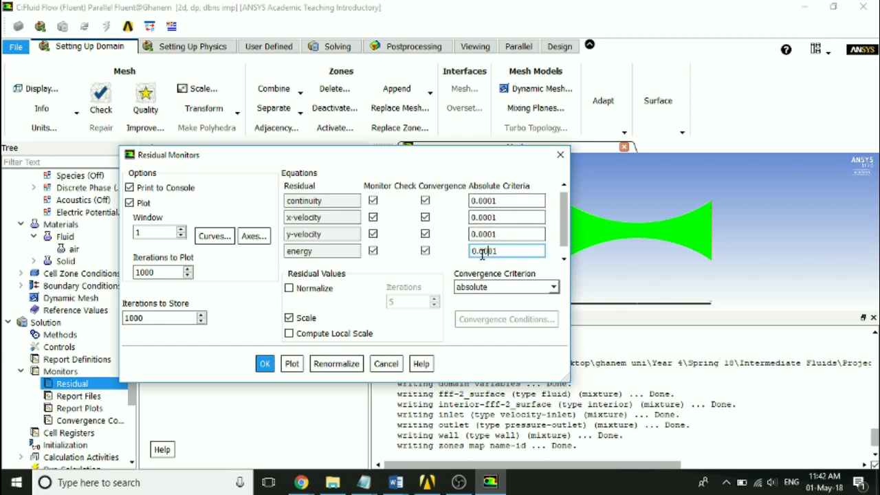
left_click(264, 365)
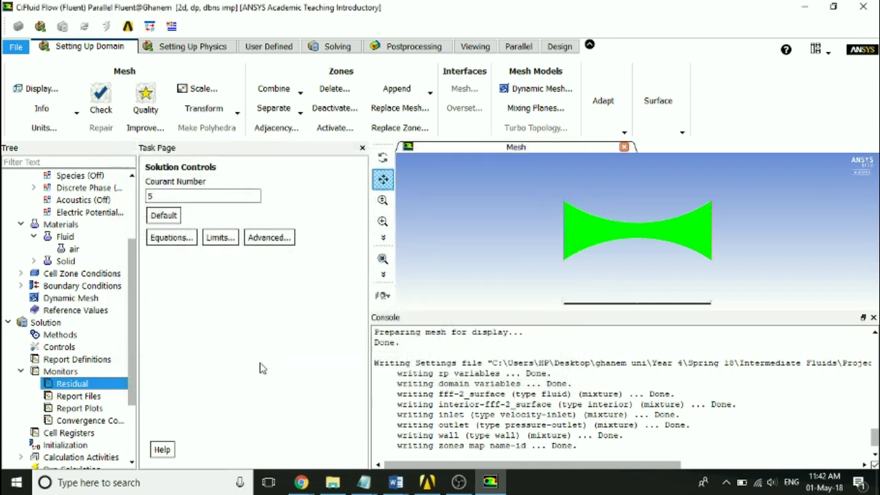
Initialize the solution with Standard Initialization, computing the initial values from the inlet zone.
left_click(20, 373)
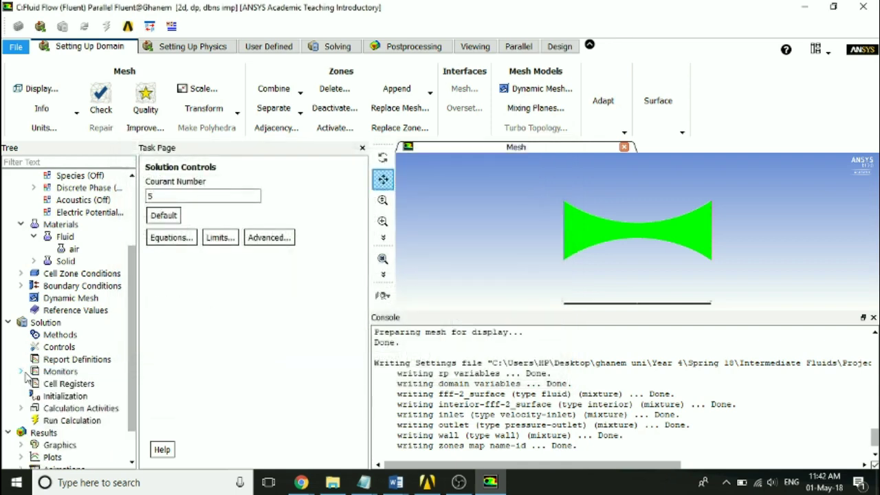
left_click(87, 397)
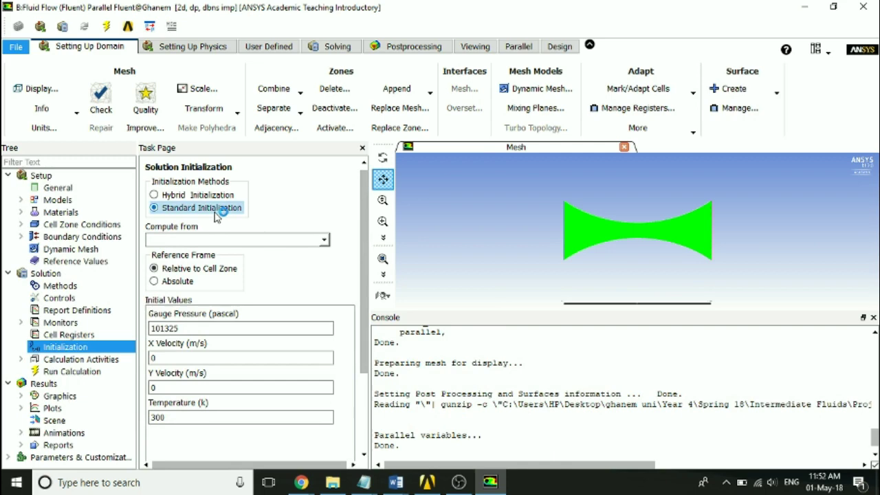
left_click(324, 240)
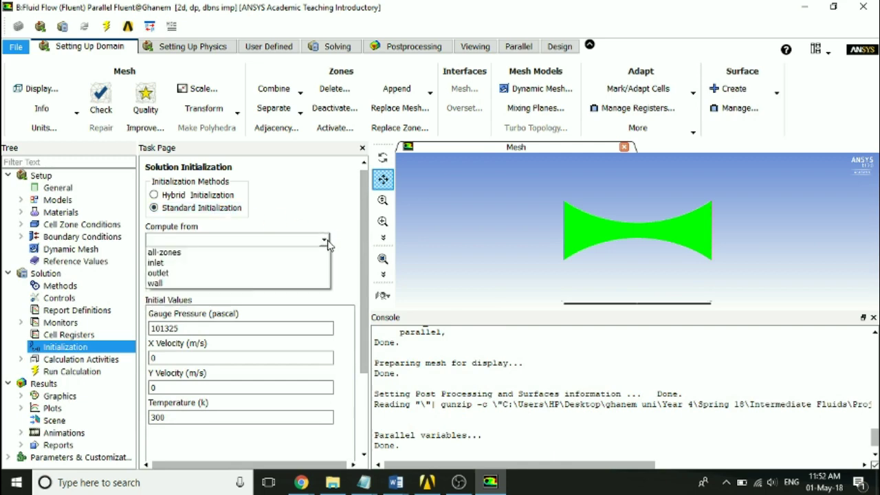
left_click(264, 268)
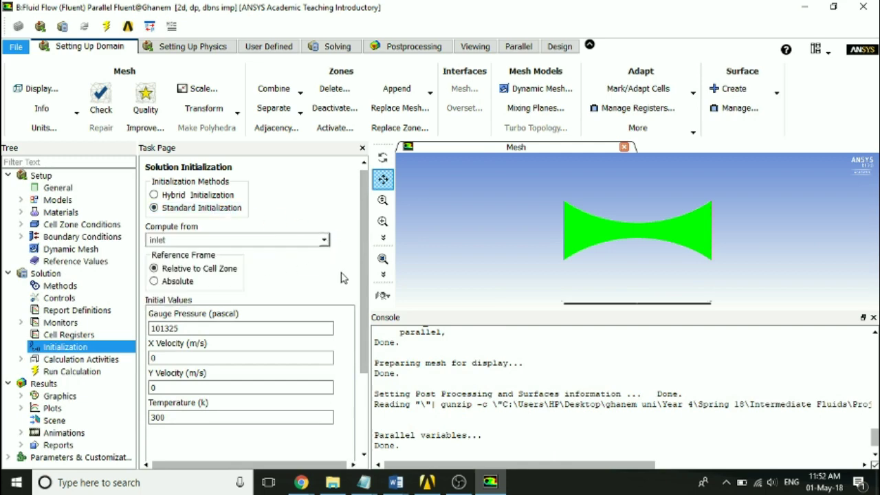
scroll(344, 279, "down", 3)
left_click(168, 379)
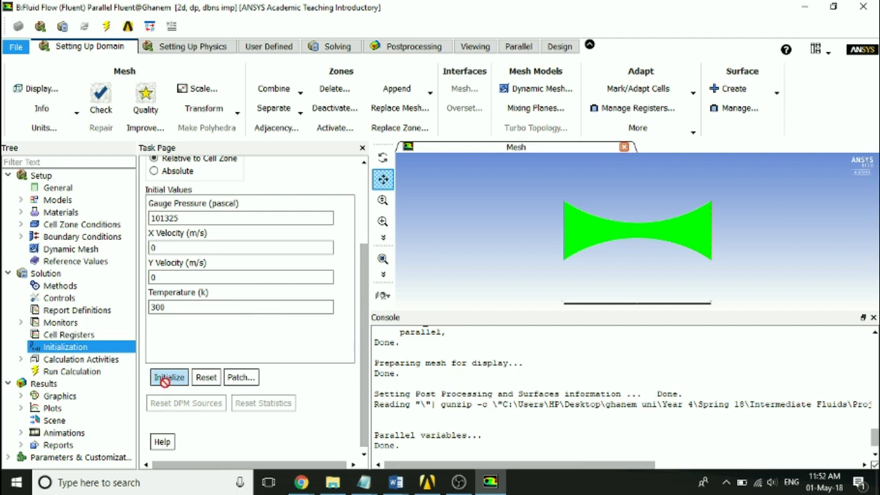
left_click(622, 265)
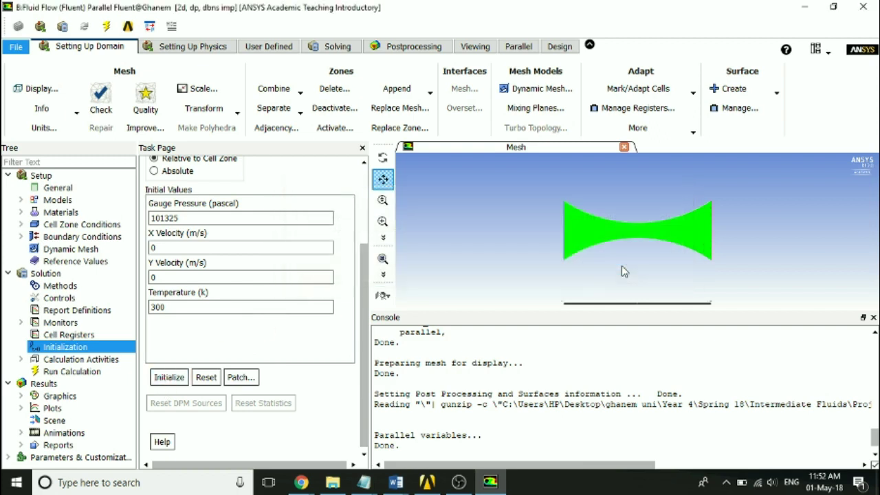
Review the calculation's data file quantities and accept static pressure, total pressure, density, Mach number and total temperature as additional quantities.
left_click(84, 371)
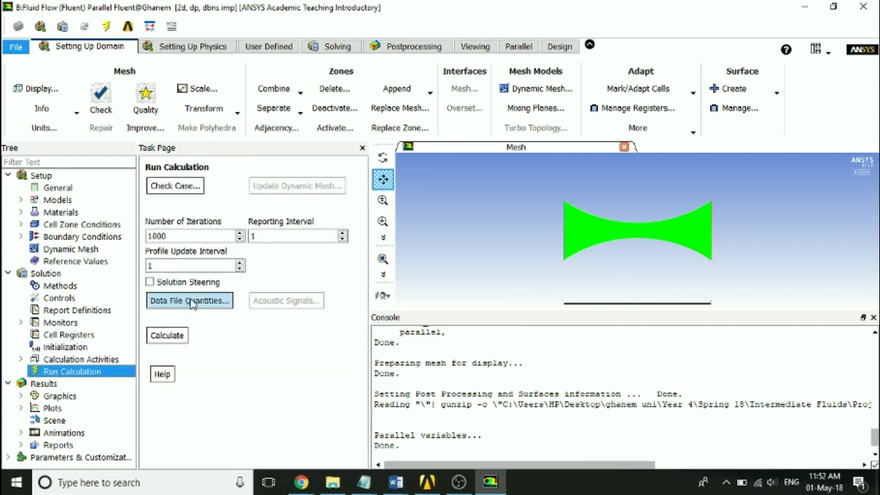
left_click(190, 300)
left_click_drag(414, 265, 414, 139)
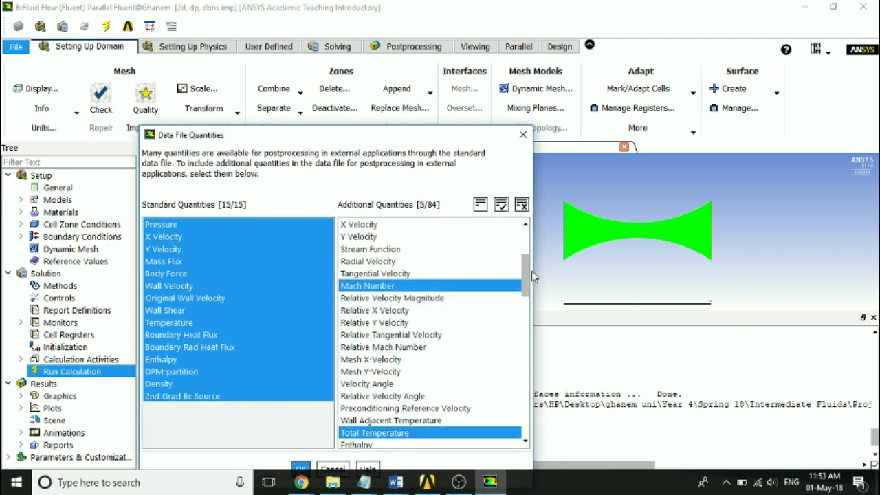
left_click_drag(525, 273, 522, 228)
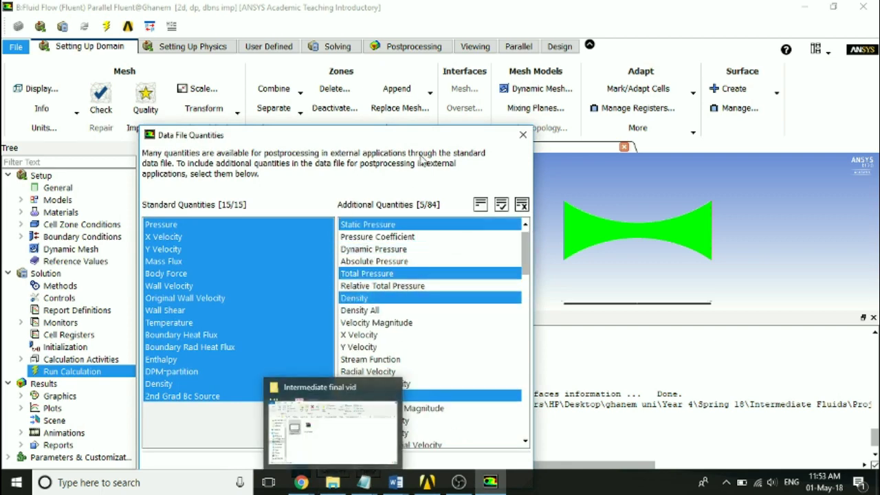
left_click_drag(423, 142, 436, 60)
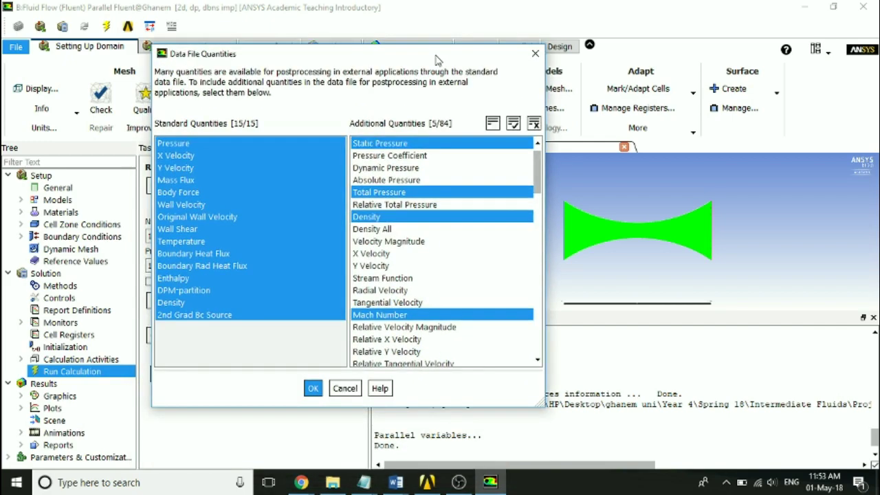
left_click(313, 390)
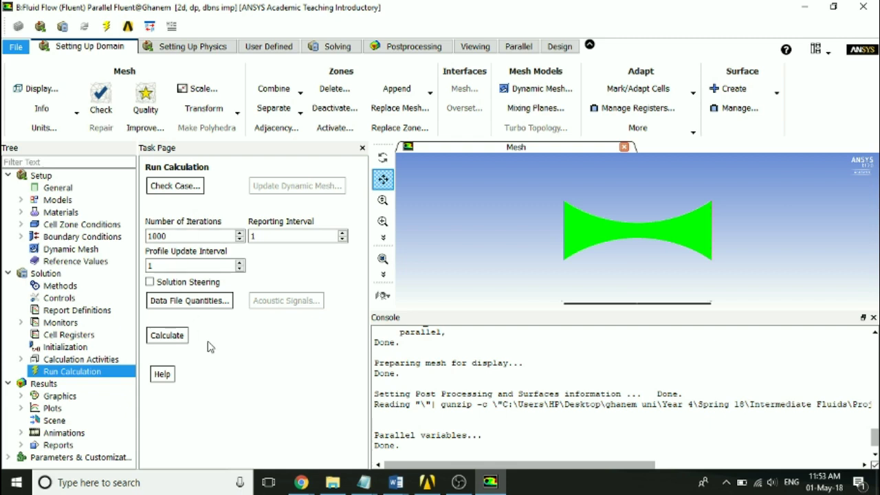
Run the calculation for 1000 iterations and quit Fluent once it has completed.
left_click(181, 332)
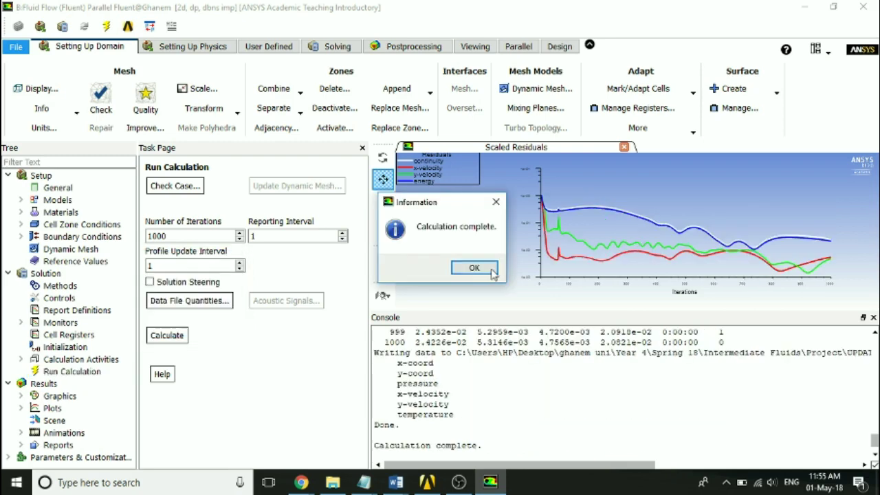
left_click(490, 272)
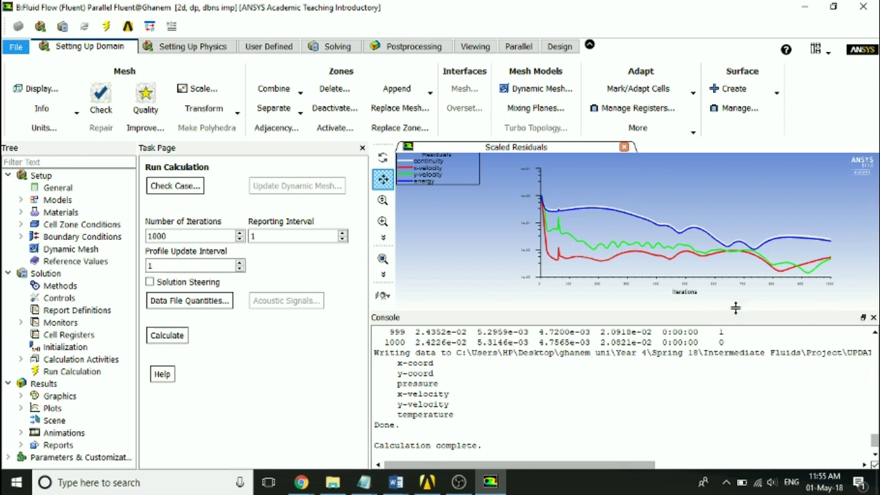
left_click(863, 7)
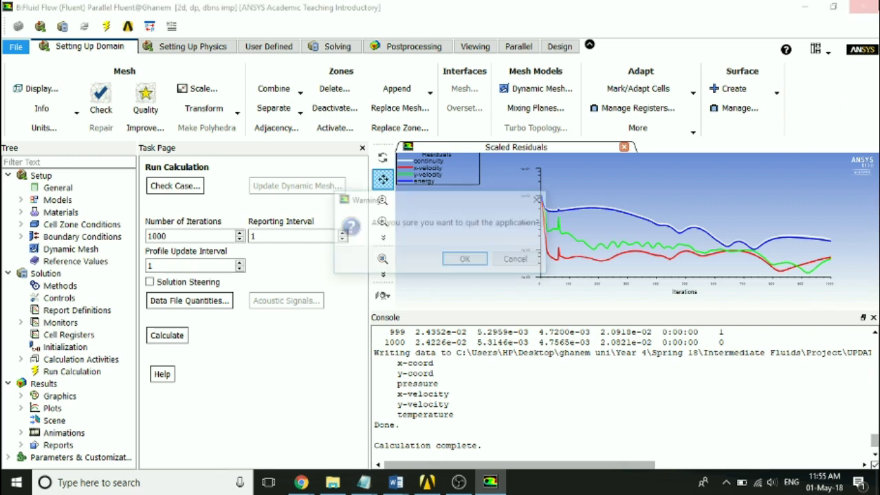
left_click(478, 265)
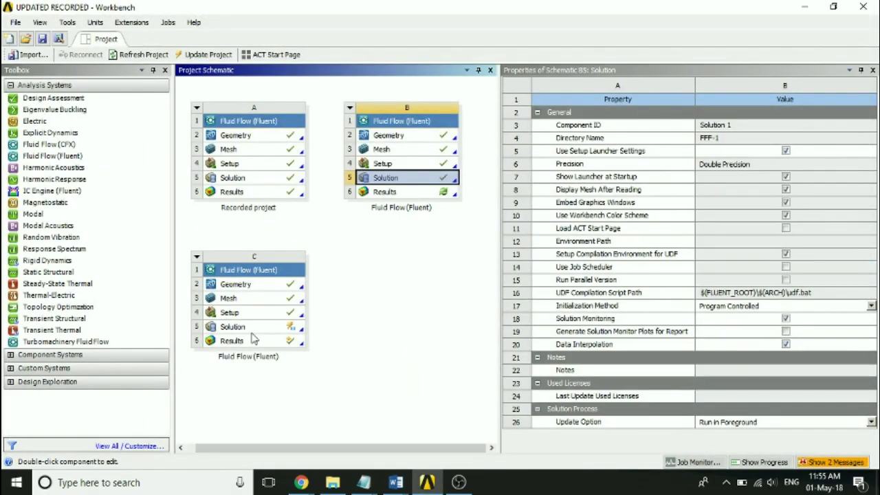
Open the results of Fluid Flow system B in CFD-Post and insert a contour under its default name.
double_click(250, 344)
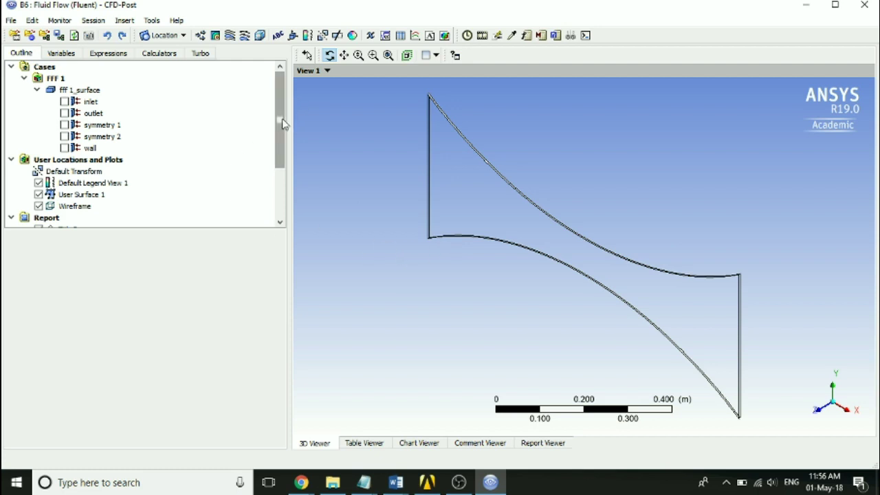
left_click(222, 36)
left_click(254, 83)
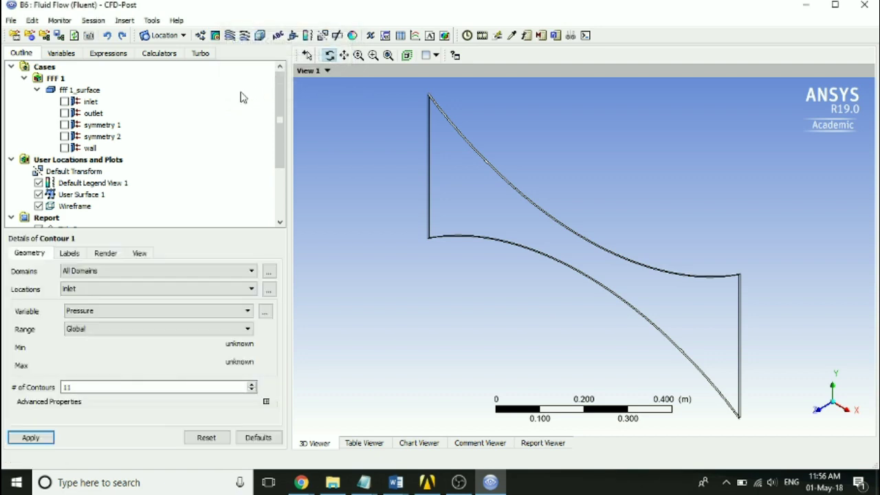
Plot the contour on symmetry 1 over all domains with Velocity as its variable.
left_click(132, 289)
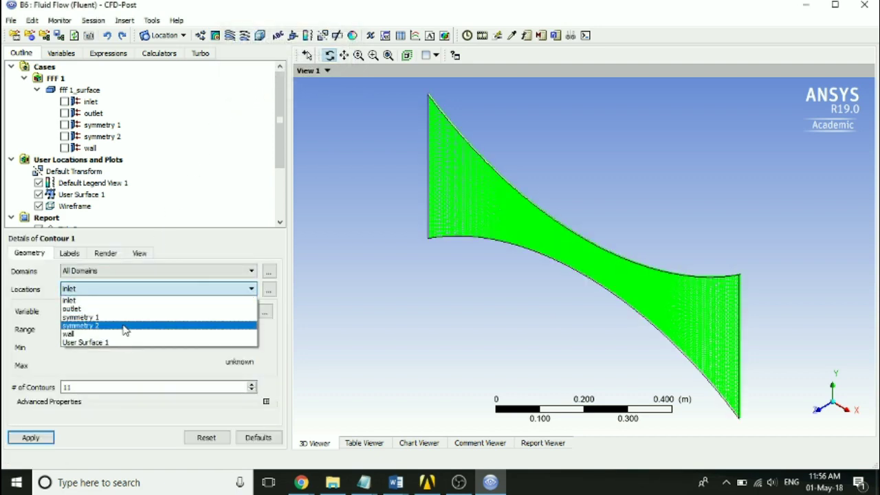
left_click(124, 317)
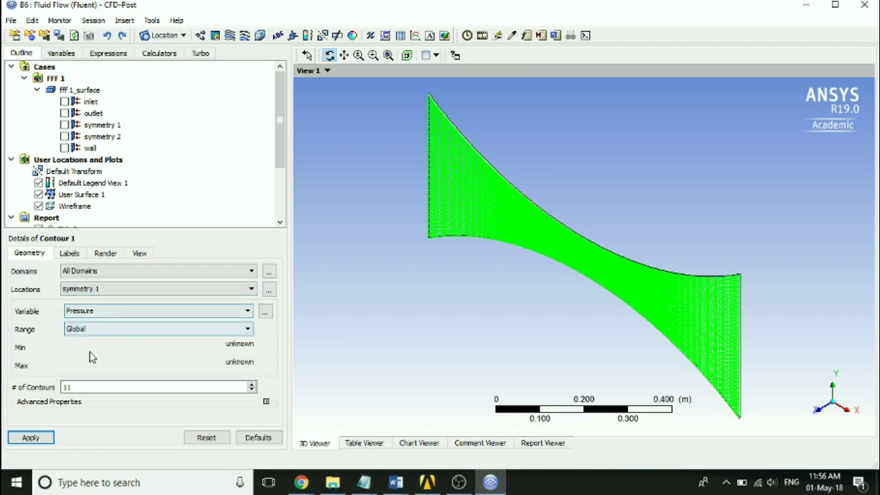
left_click(108, 311)
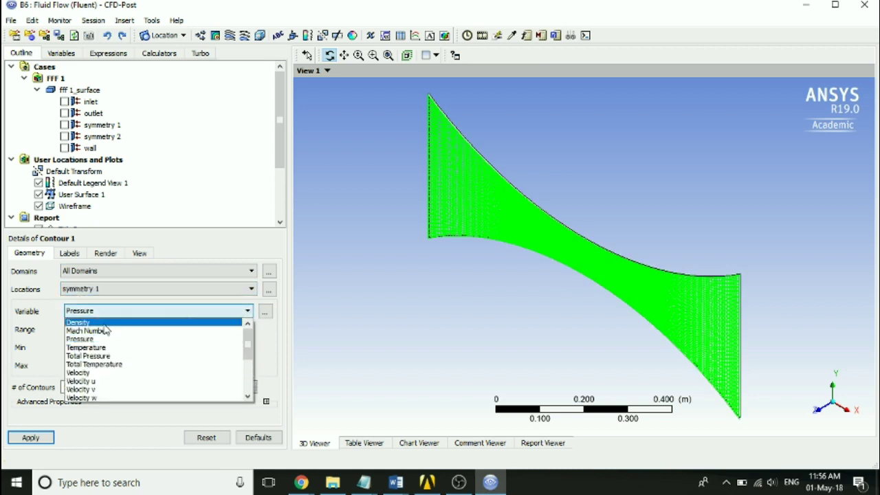
left_click(101, 372)
left_click(31, 437)
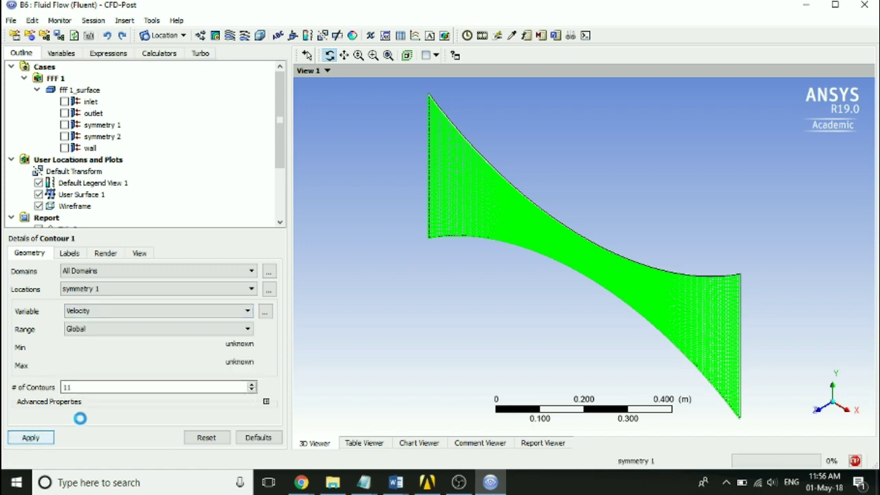
Orient the nozzle along the Z axis and redraw the velocity plot with 100 contours.
left_click(827, 410)
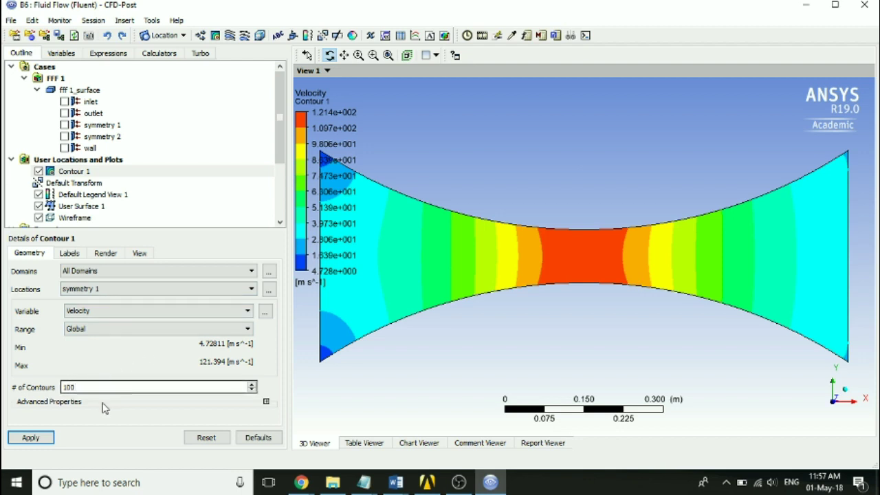
left_click(15, 441)
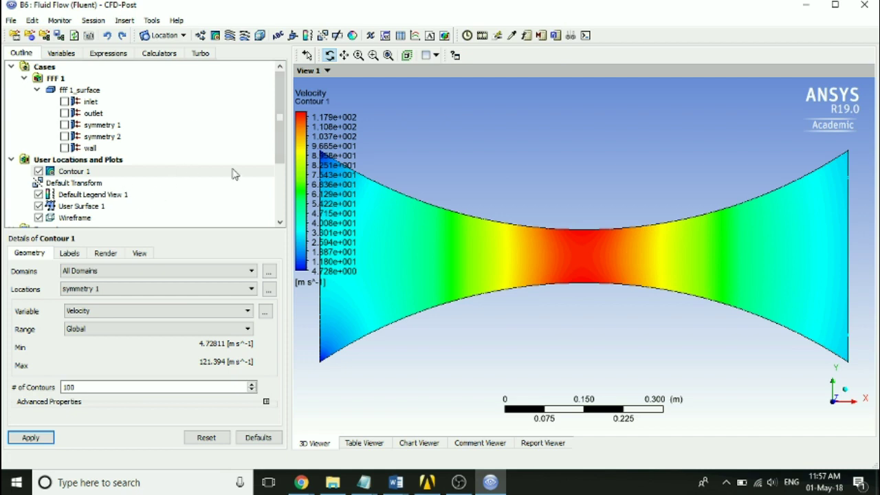
Change the existing contour's variable to Mach Number and apply it.
left_click(272, 170)
scroll(271, 169, "down", 1)
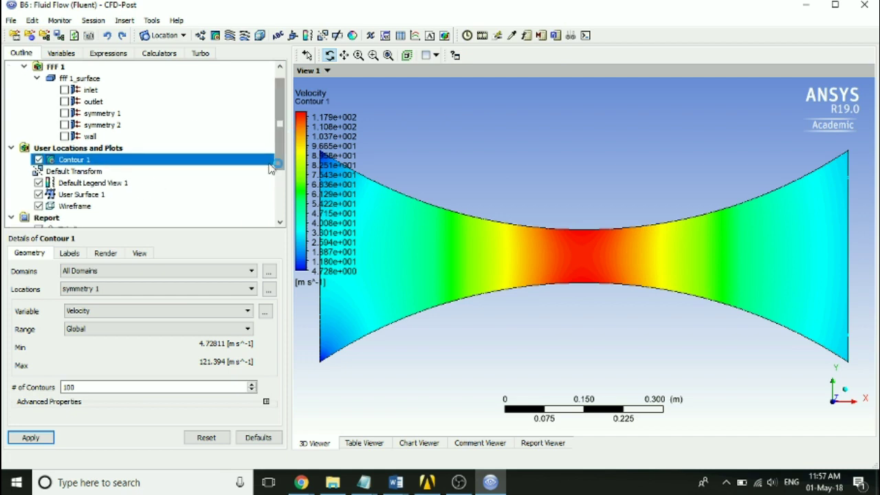
left_click(137, 311)
left_click(137, 331)
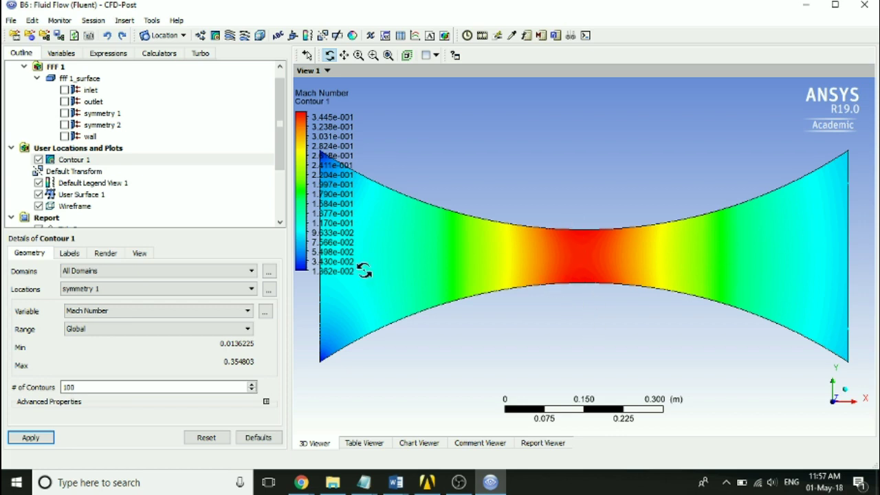
Redraw the symmetry 1 contour with Pressure as its variable, followed by Density.
left_click(108, 311)
left_click(107, 341)
left_click(31, 438)
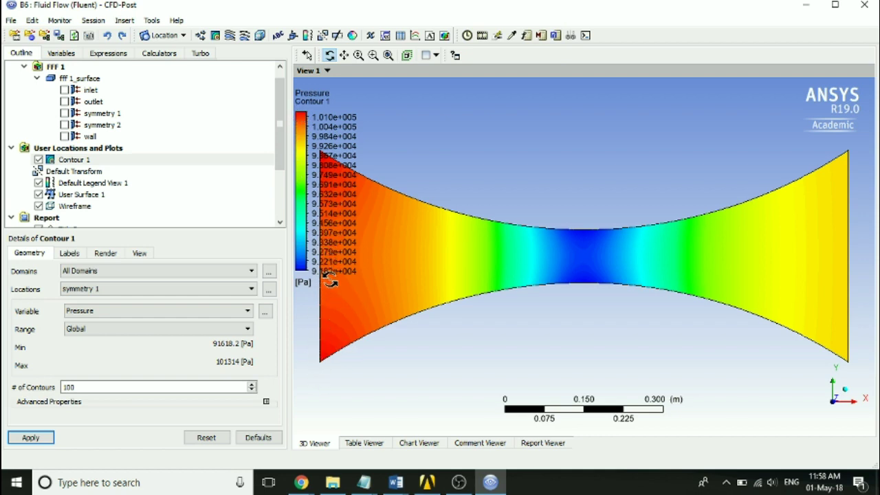
left_click(108, 311)
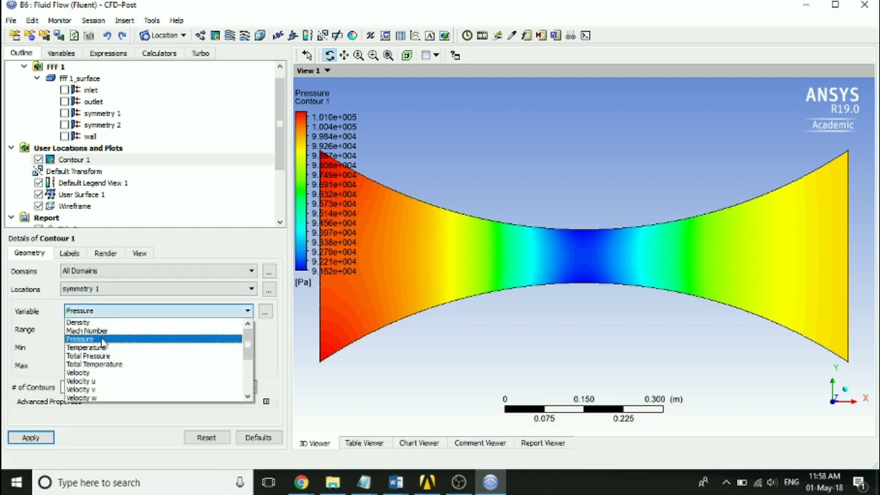
left_click(79, 322)
left_click(46, 441)
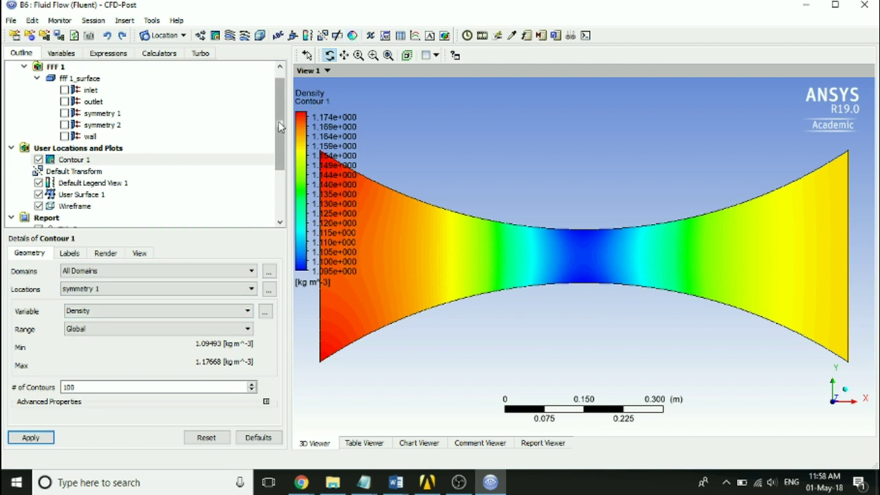
Insert a line under its default name through points (0, 0, 0) and (1, 0, 0), using the Cut line type.
left_click(73, 159)
scroll(213, 82, "up", 1)
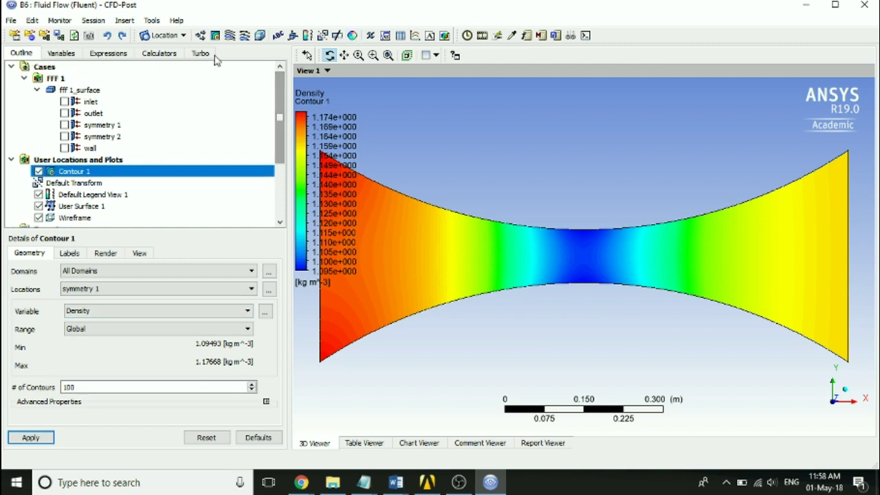
left_click(175, 36)
left_click(178, 67)
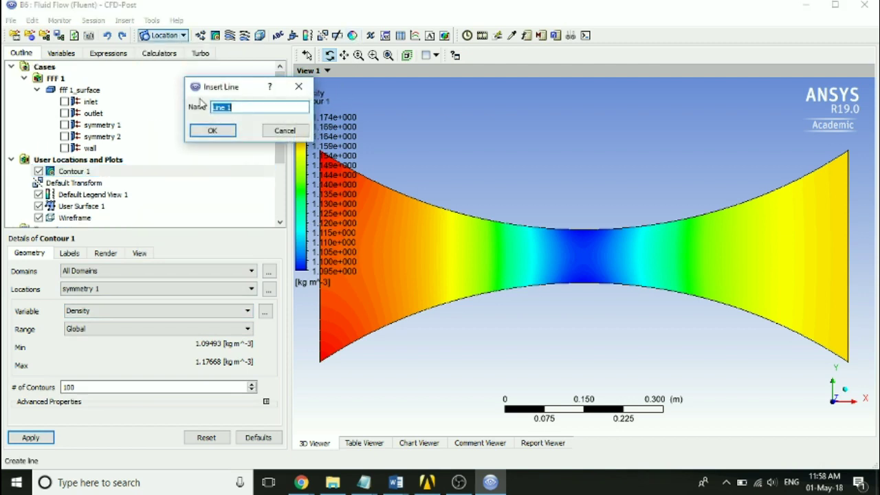
left_click(223, 132)
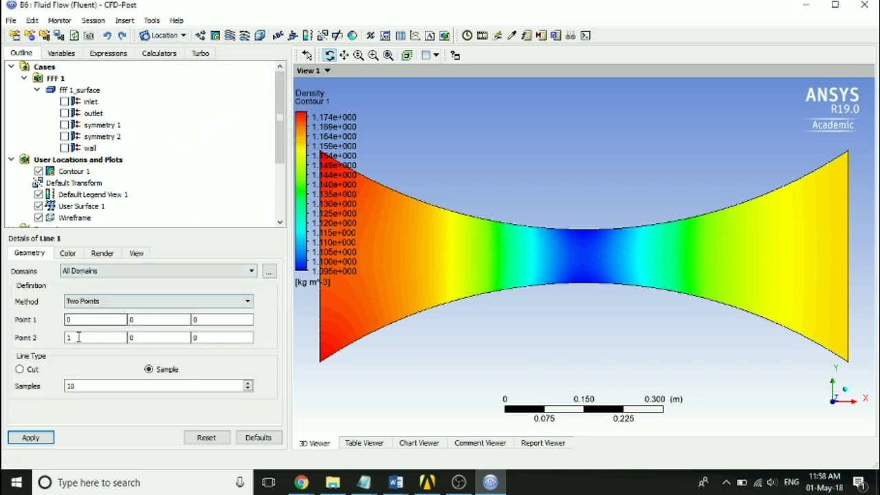
left_click(29, 371)
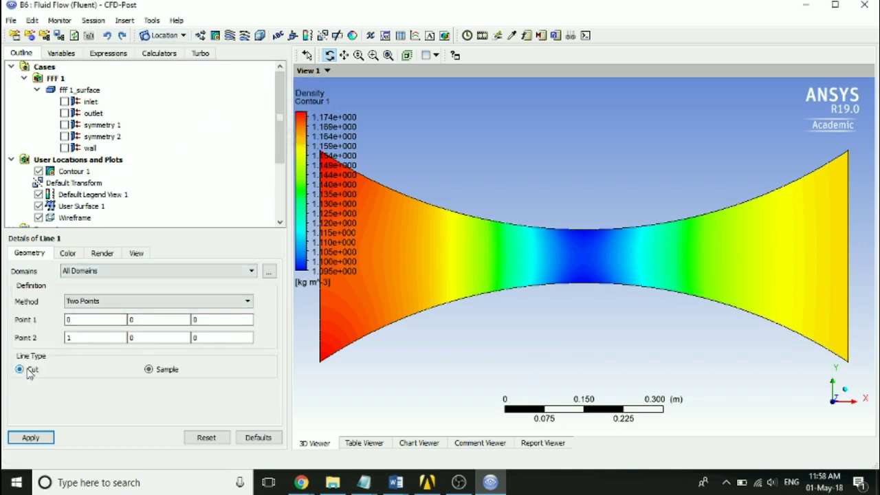
left_click(31, 437)
left_click_drag(495, 269, 639, 282)
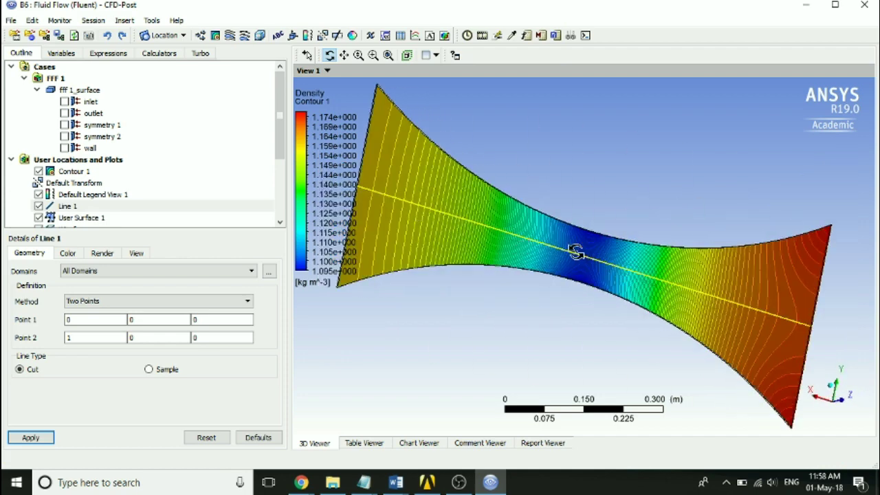
left_click_drag(672, 334, 619, 319)
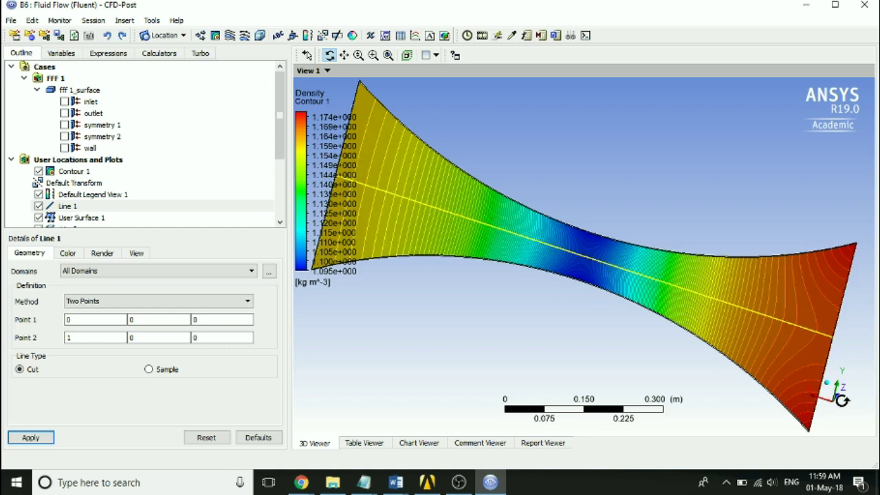
left_click(842, 399)
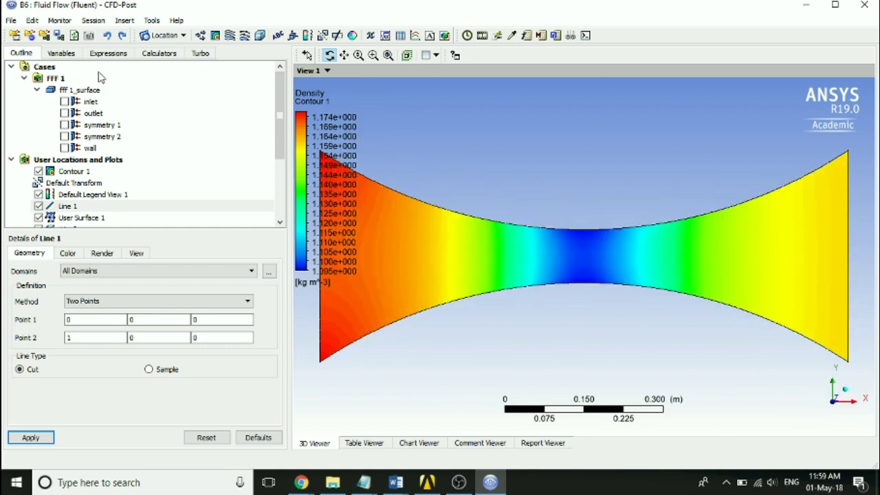
Insert a chart under its default name and use Line 1 as the location of its data series.
left_click(418, 37)
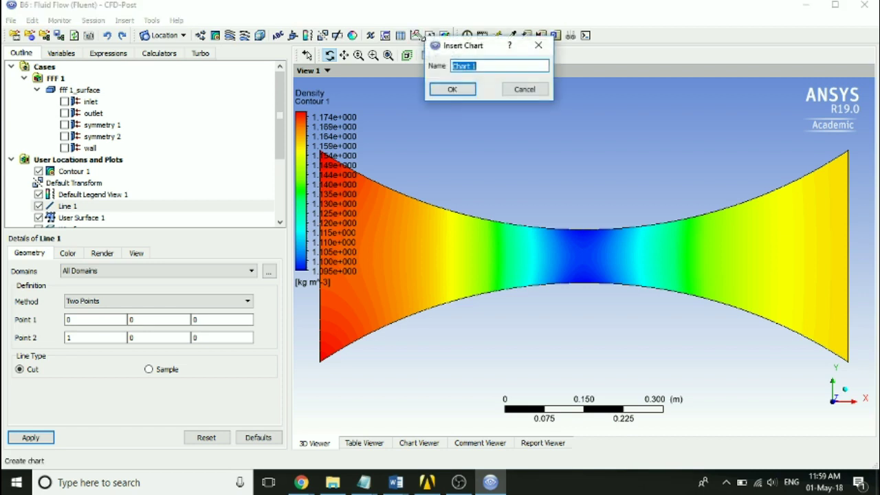
left_click(452, 89)
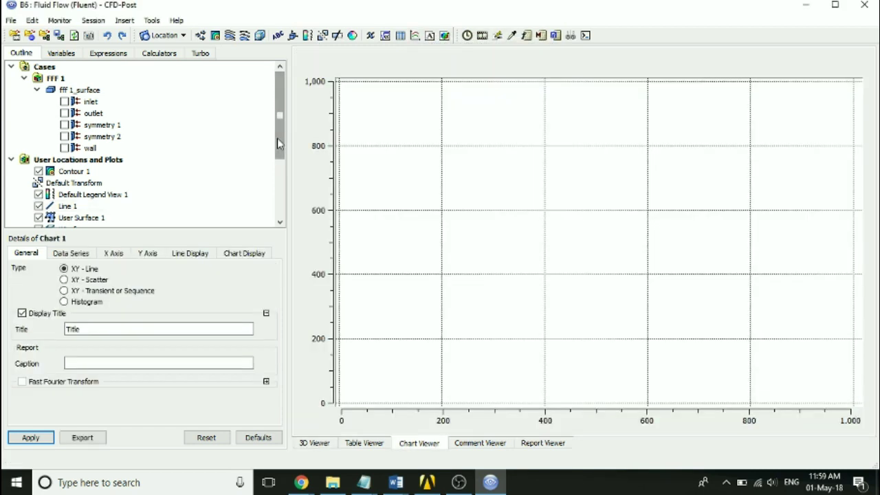
left_click_drag(278, 143, 280, 200)
left_click(84, 254)
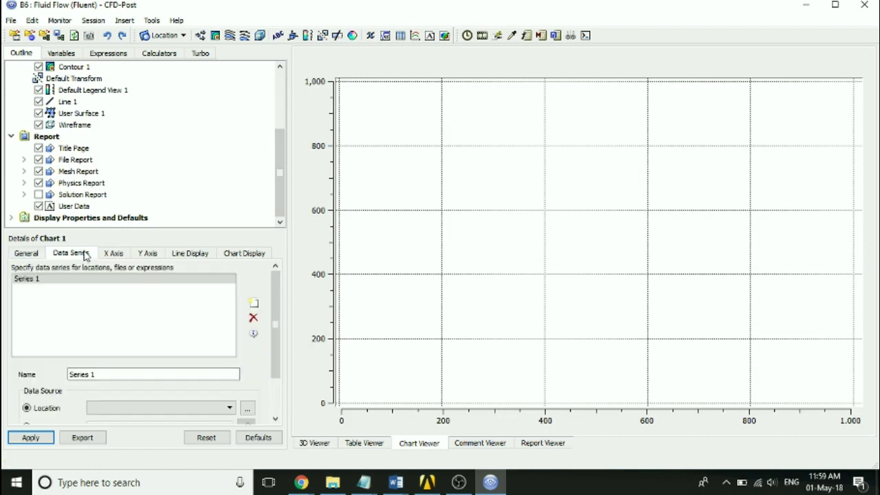
left_click(117, 408)
left_click(116, 420)
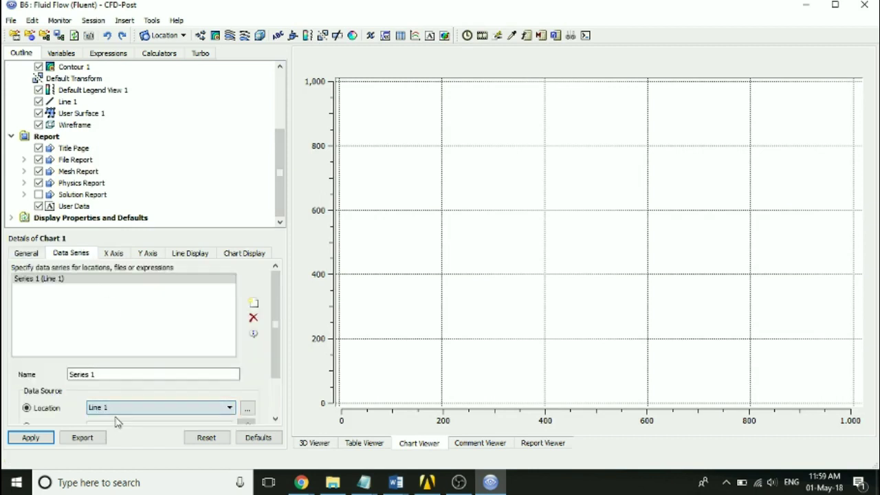
Plot Velocity on the chart's Y axis against X on its X axis.
left_click(114, 254)
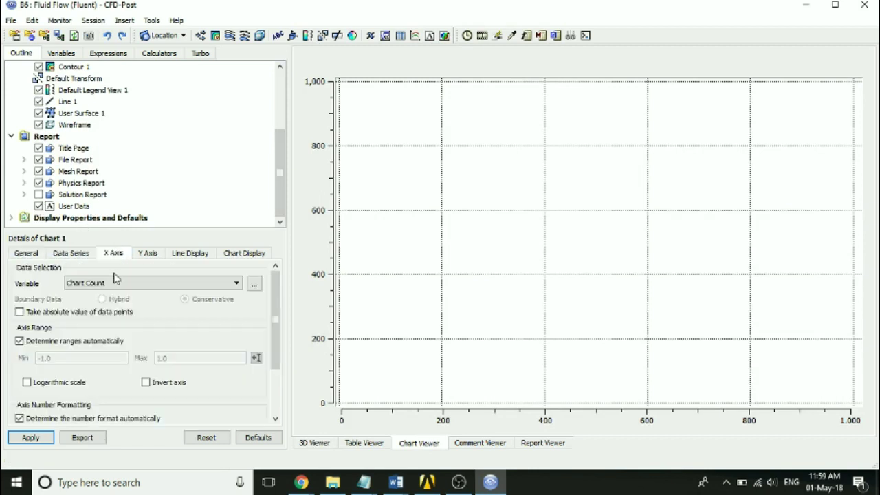
left_click(114, 283)
scroll(110, 337, "down", 5)
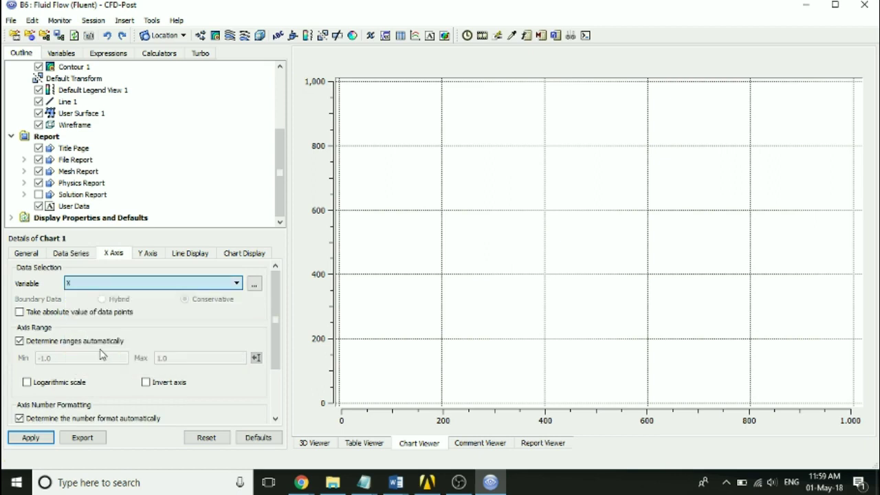
left_click(148, 254)
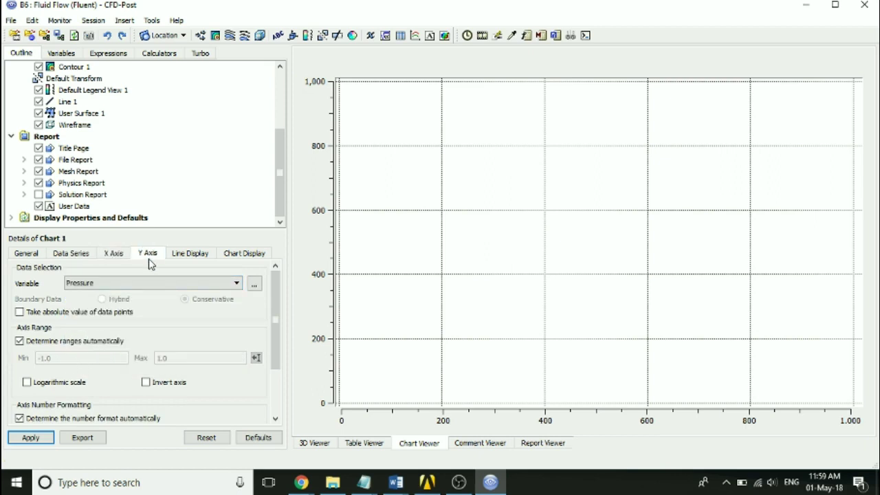
left_click(139, 284)
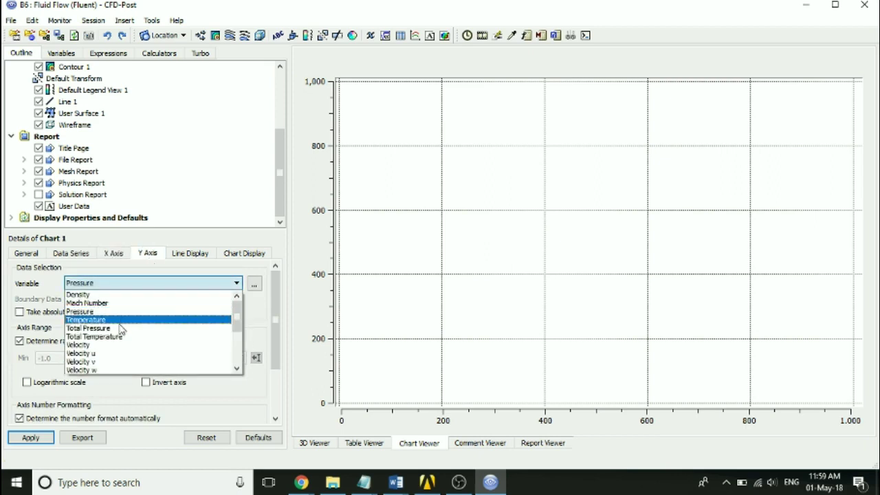
left_click(115, 345)
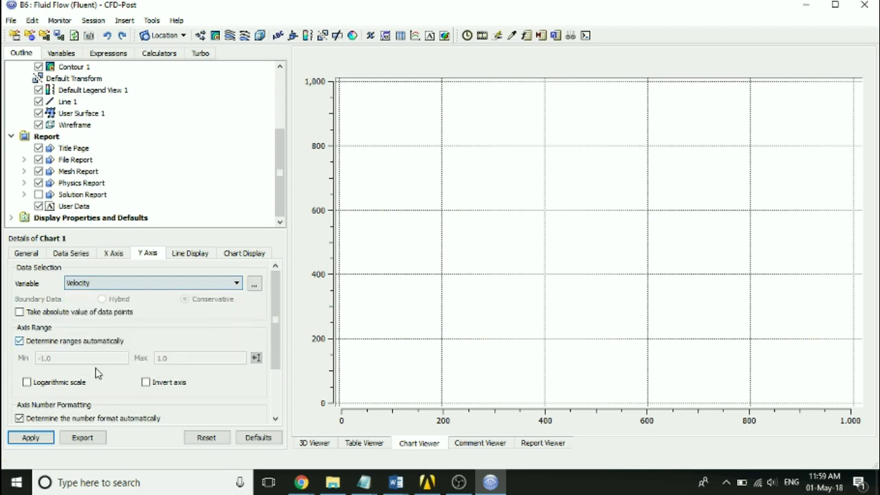
left_click(33, 438)
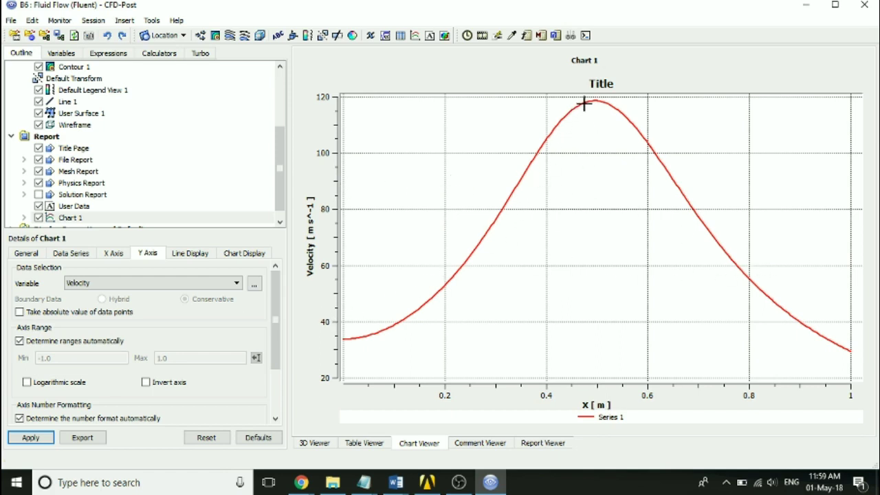
Redraw the chart with Mach Number on the Y axis, followed by Temperature.
left_click(168, 286)
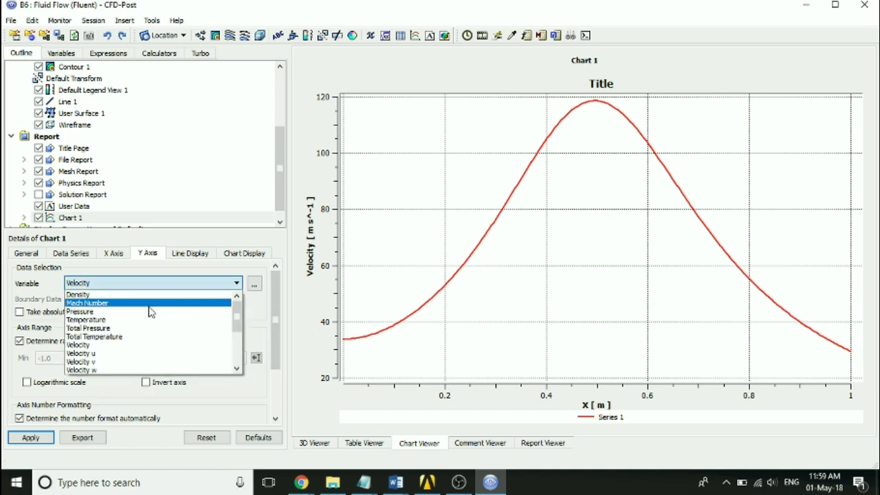
left_click(149, 303)
left_click(29, 440)
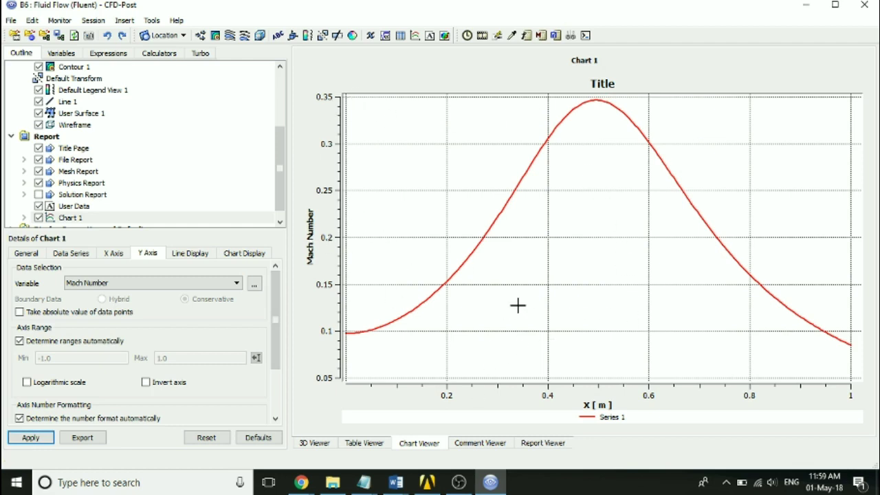
left_click(109, 284)
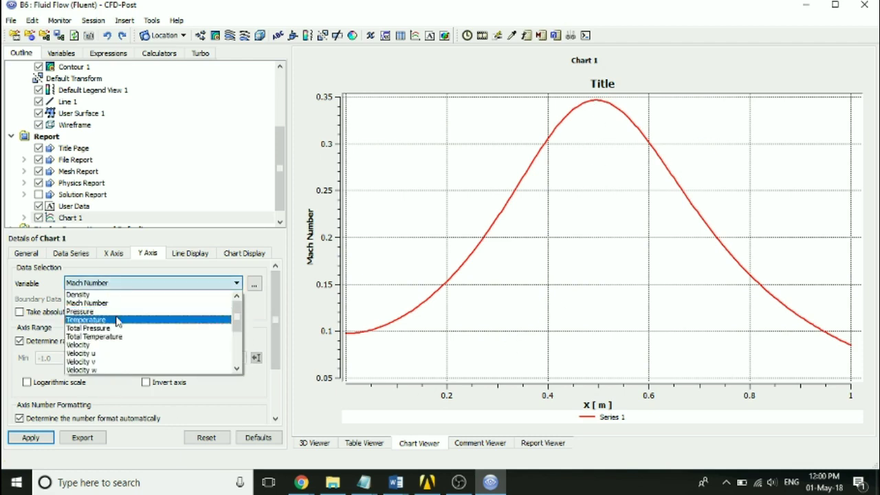
left_click(117, 320)
left_click(39, 438)
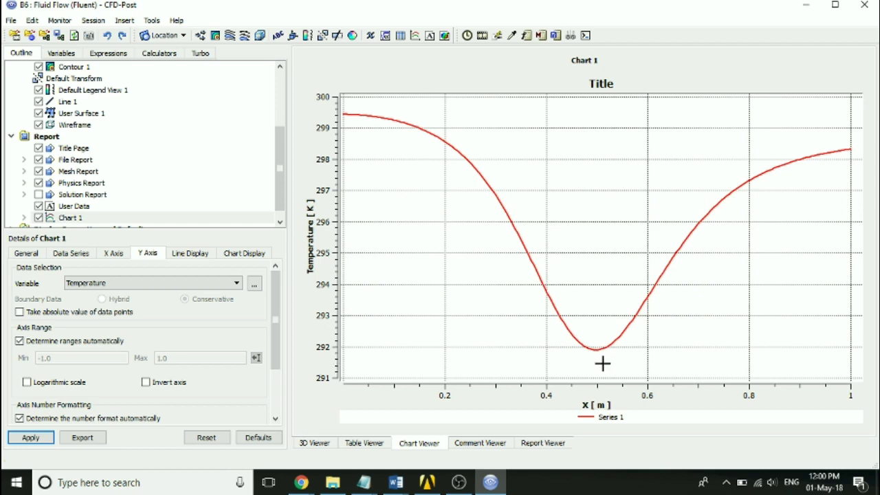
Replot the chart's Y axis with Pressure, followed by Total Pressure.
left_click(167, 285)
left_click(153, 313)
left_click(31, 438)
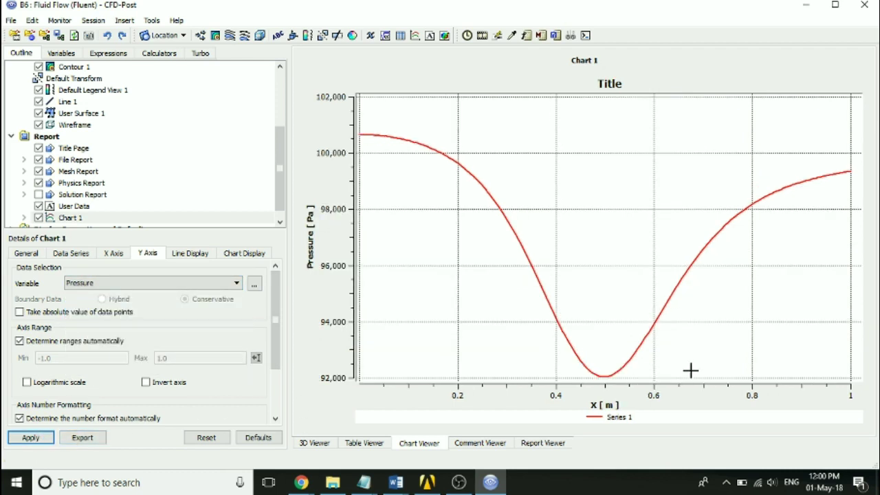
left_click(172, 283)
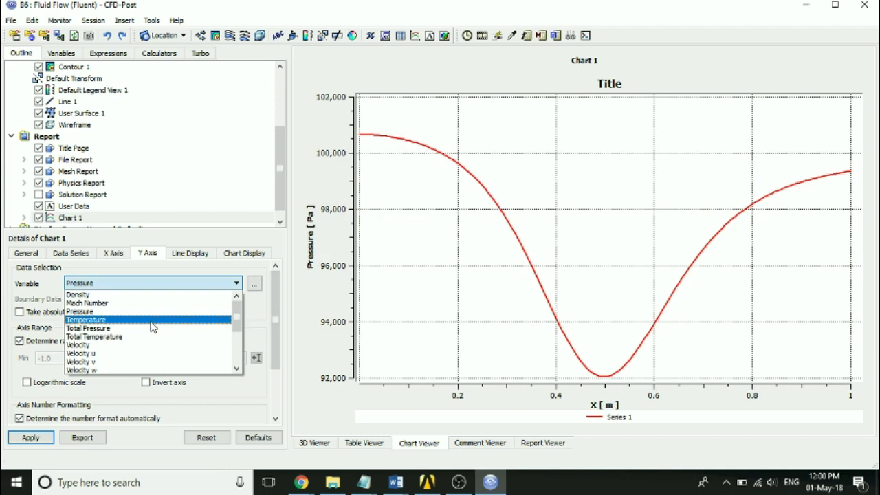
left_click(147, 328)
left_click(44, 438)
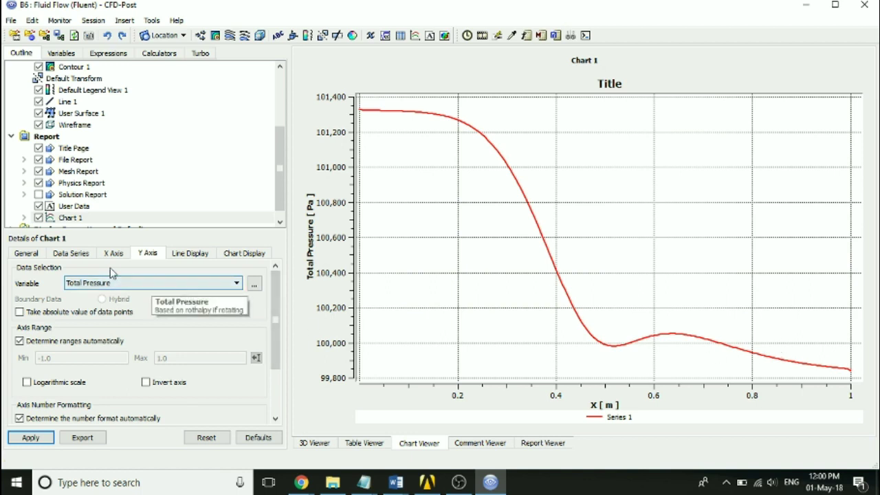
Return to the 3D view and redraw the existing contour with Mach Number as its variable.
left_click(39, 255)
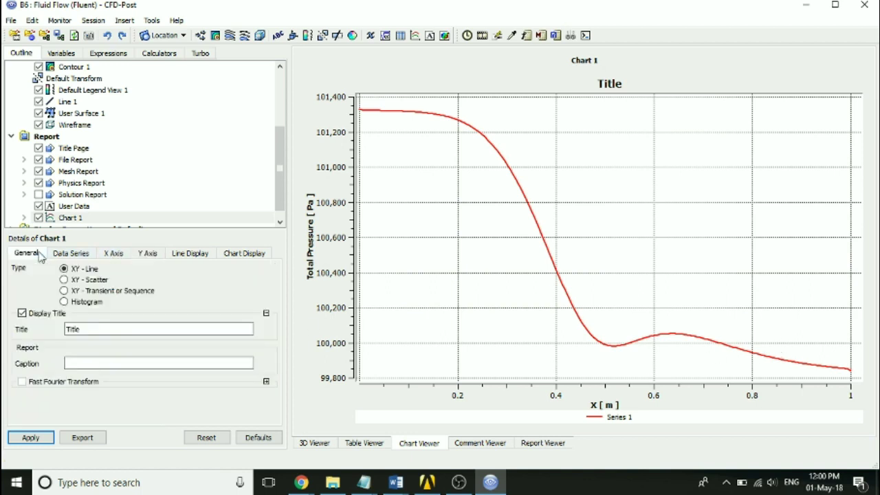
left_click(316, 444)
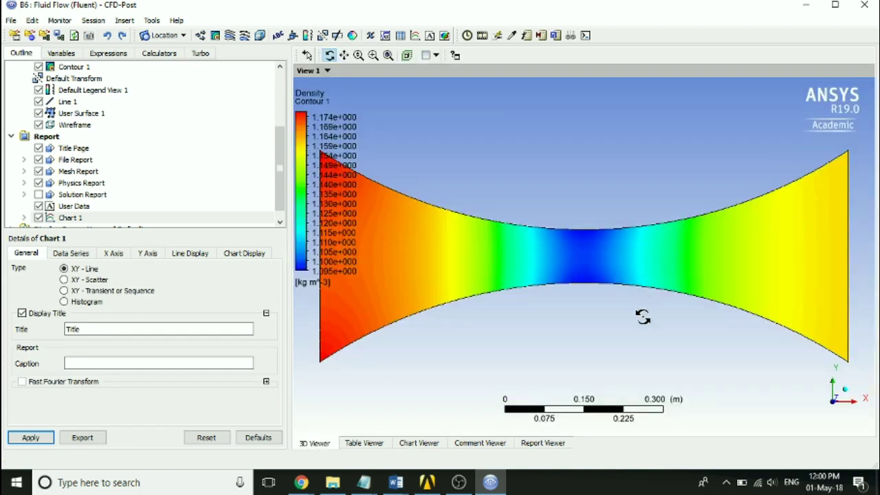
left_click(81, 256)
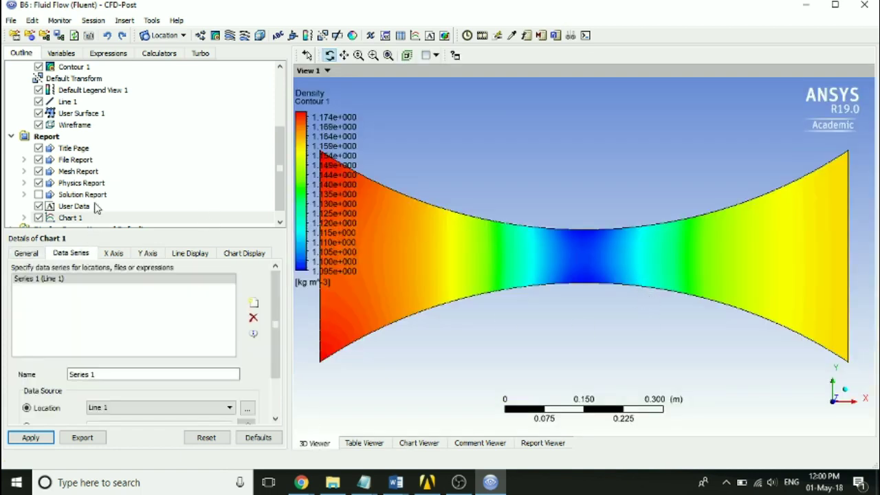
scroll(84, 163, "down", 1)
scroll(92, 170, "up", 2)
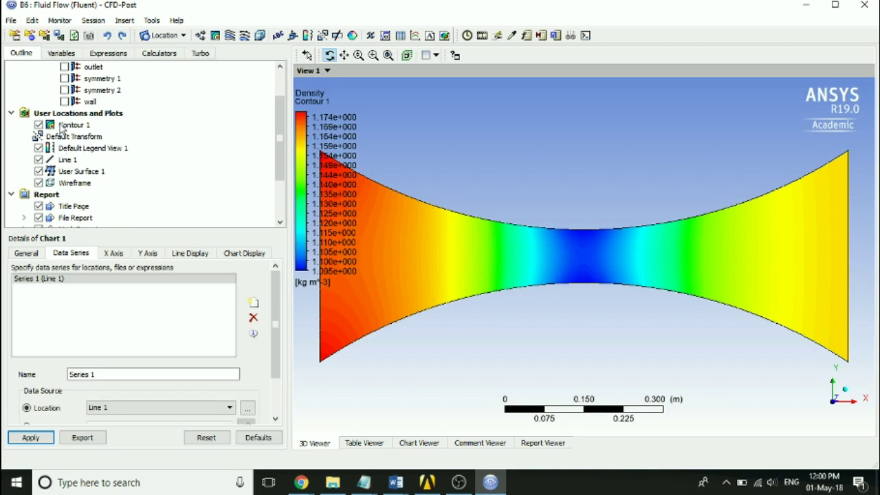
left_click(63, 126)
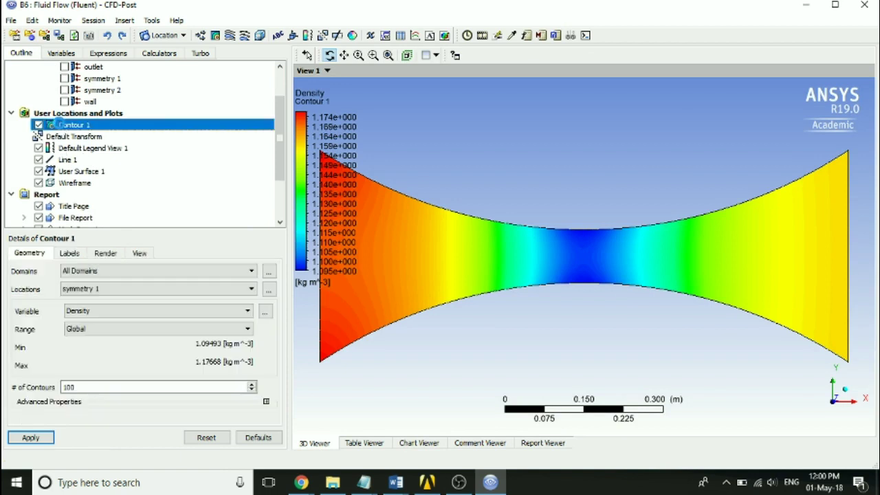
left_click(140, 311)
left_click(139, 331)
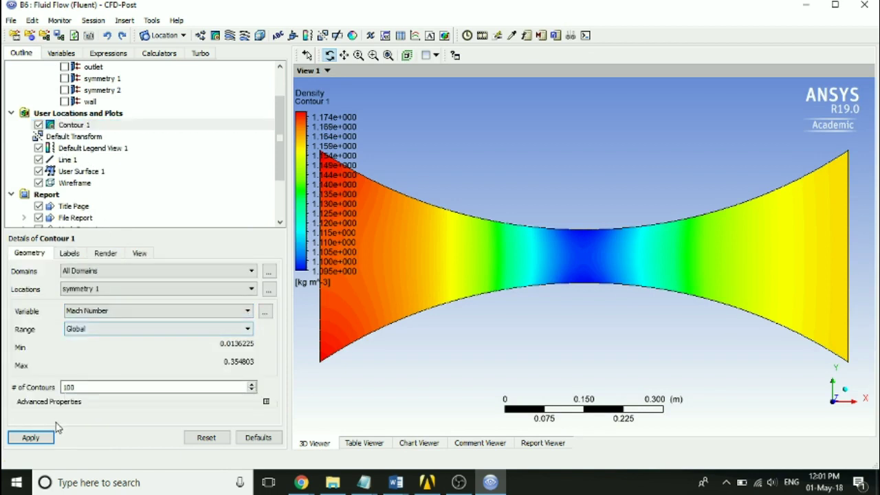
left_click(30, 438)
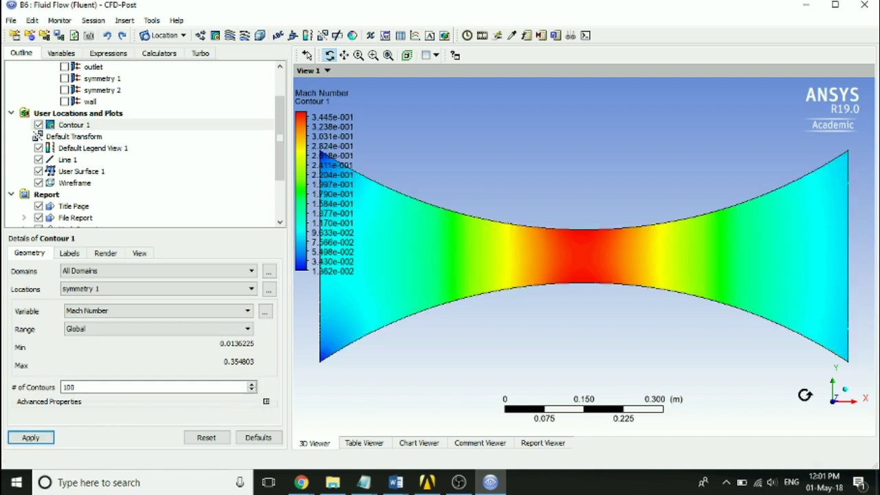